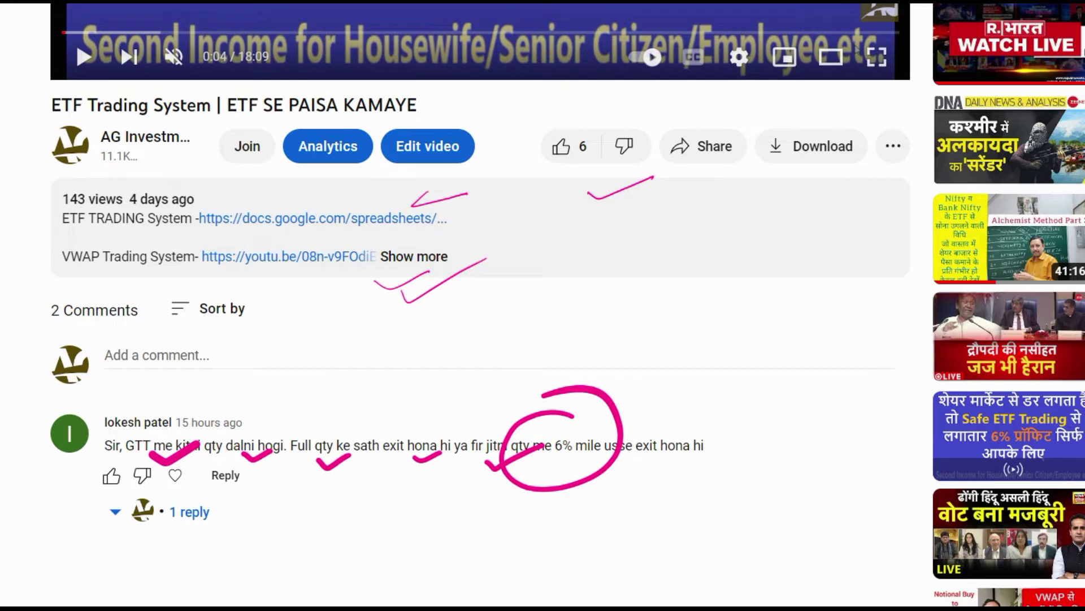
- Mark the CMP values of all six Nifty ETFs from AXISNIF to HDFCNIF with pen ticks, and clear the ticks
key("Escape")
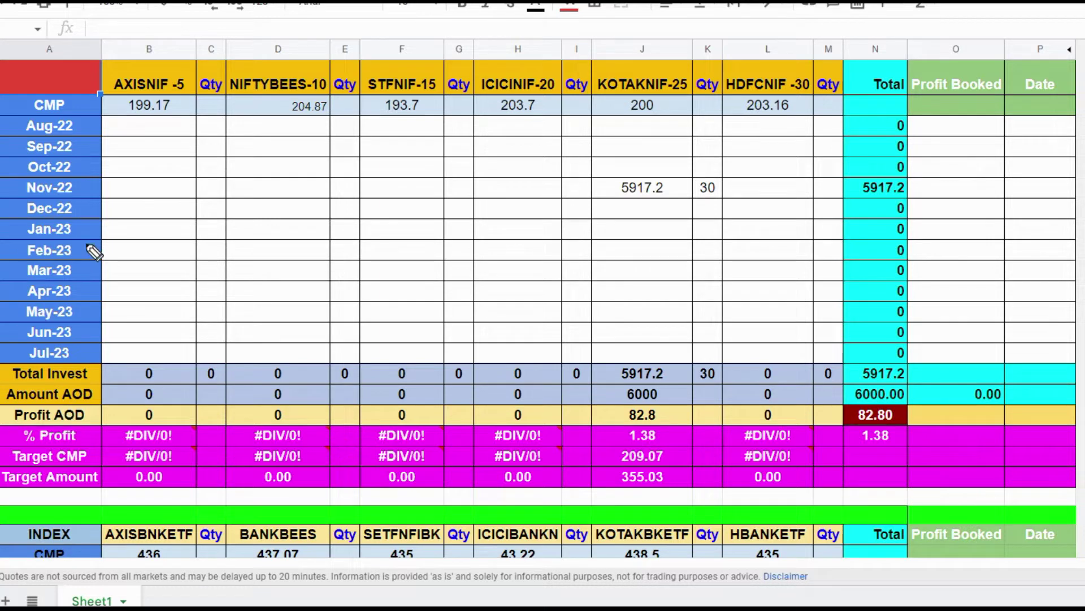
left_click_drag(159, 121, 173, 116)
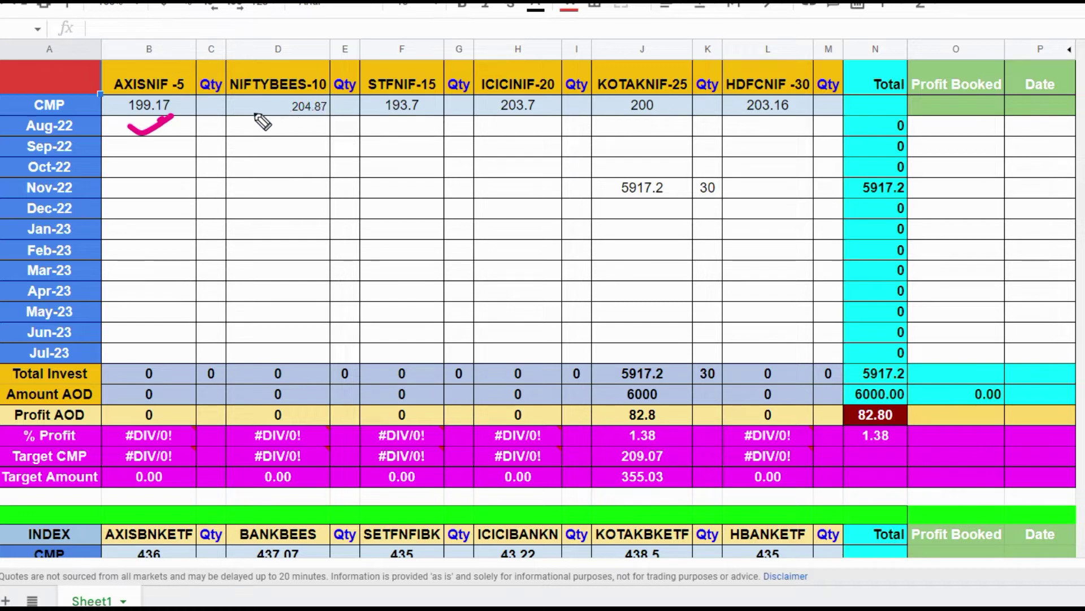
left_click_drag(262, 100, 286, 95)
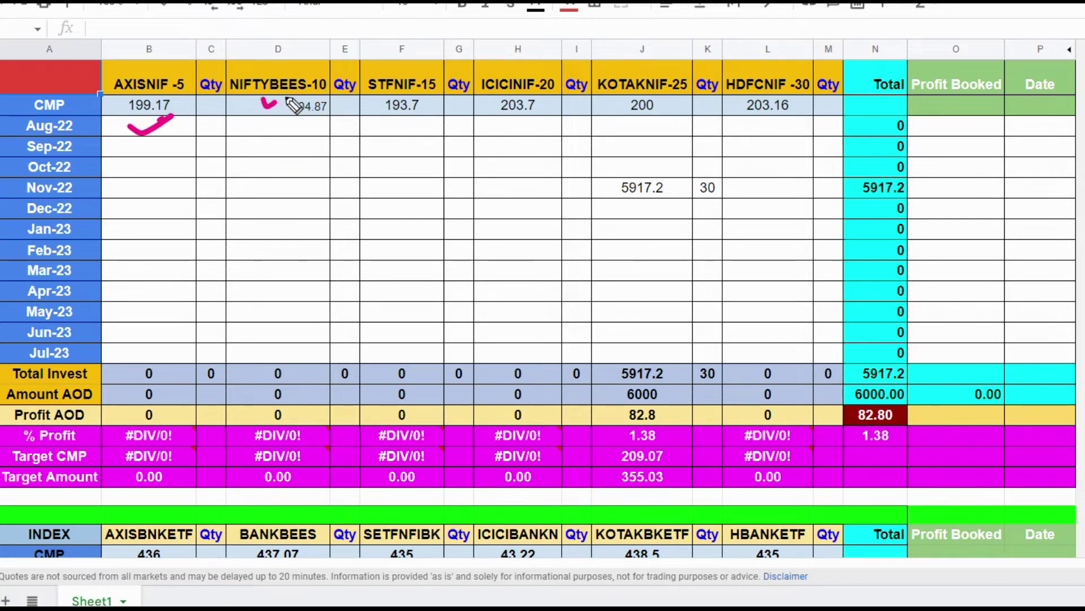
left_click_drag(424, 107, 440, 104)
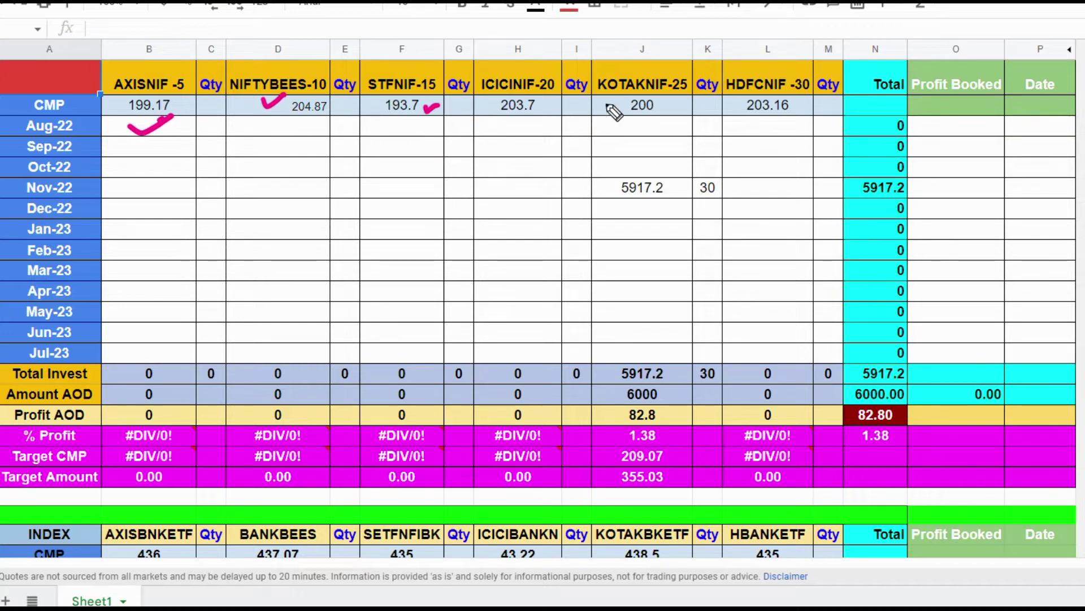
left_click_drag(552, 104, 570, 104)
left_click_drag(673, 109, 699, 101)
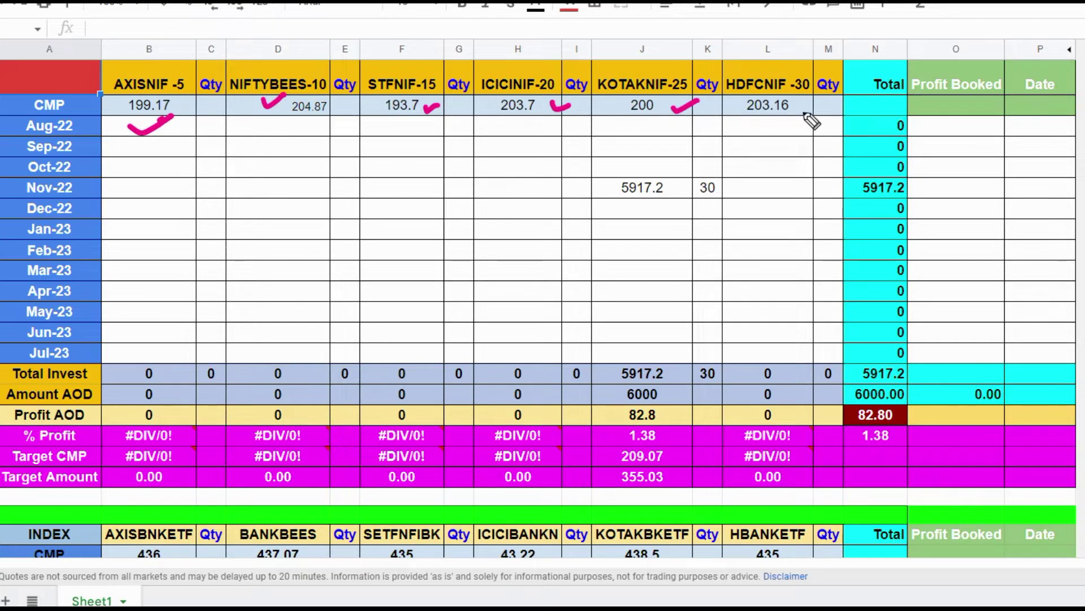
left_click_drag(800, 107, 827, 98)
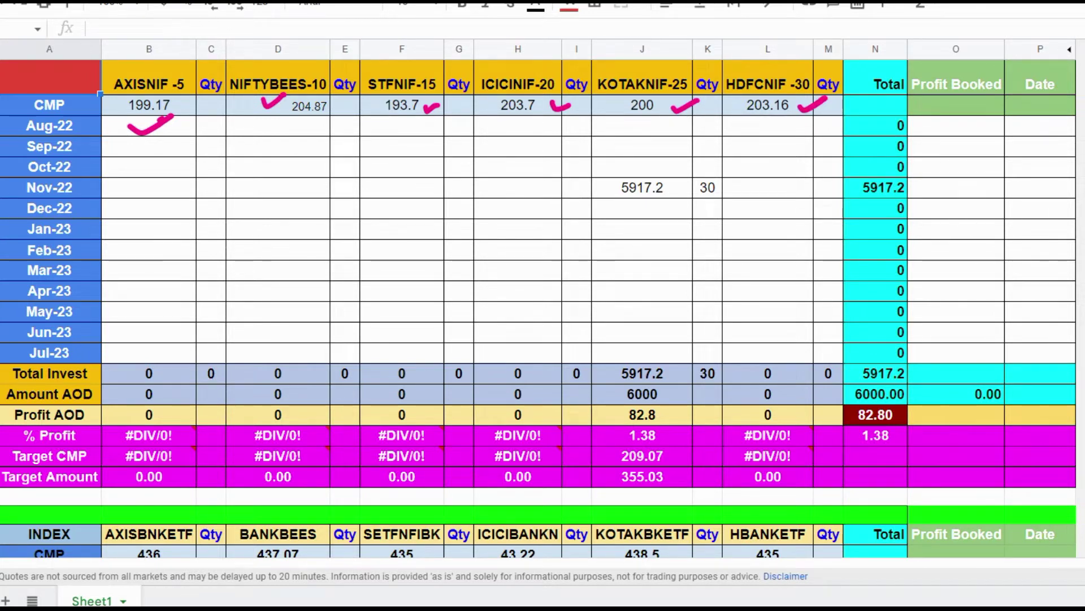
key("Escape")
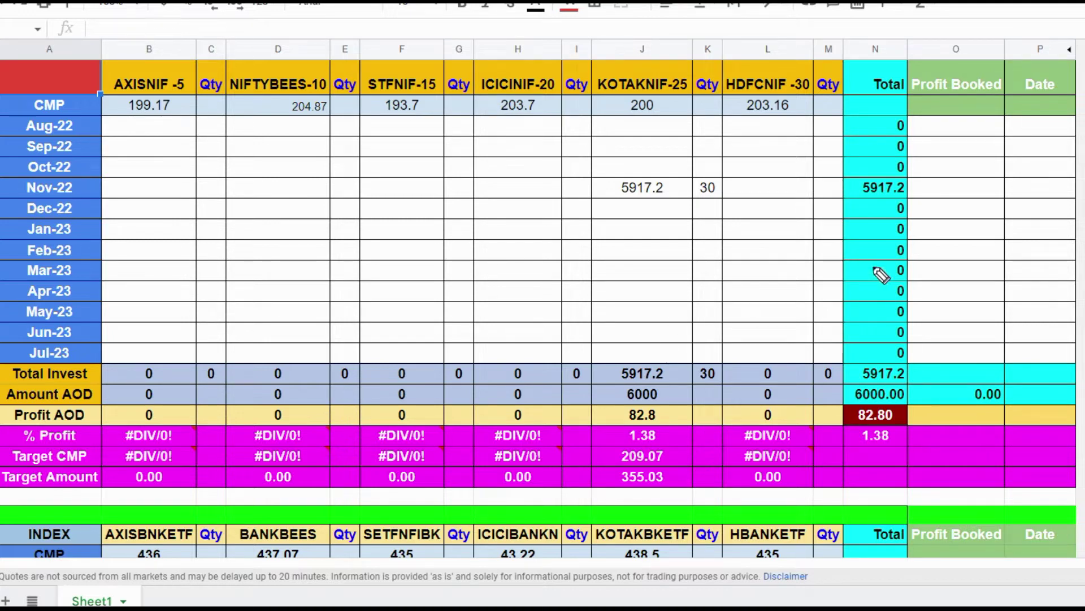
- Handwrite 100000 enclosed in brackets over 12 beside the Total column, and erase the annotation
mouse_move(945, 182)
left_mouse_down()
mouse_move(945, 203)
mouse_move(1050, 184)
left_mouse_up()
left_click_drag(949, 149, 925, 243)
mouse_move(1015, 137)
left_mouse_down()
mouse_move(1044, 132)
mouse_move(1057, 229)
mouse_move(970, 233)
left_mouse_up()
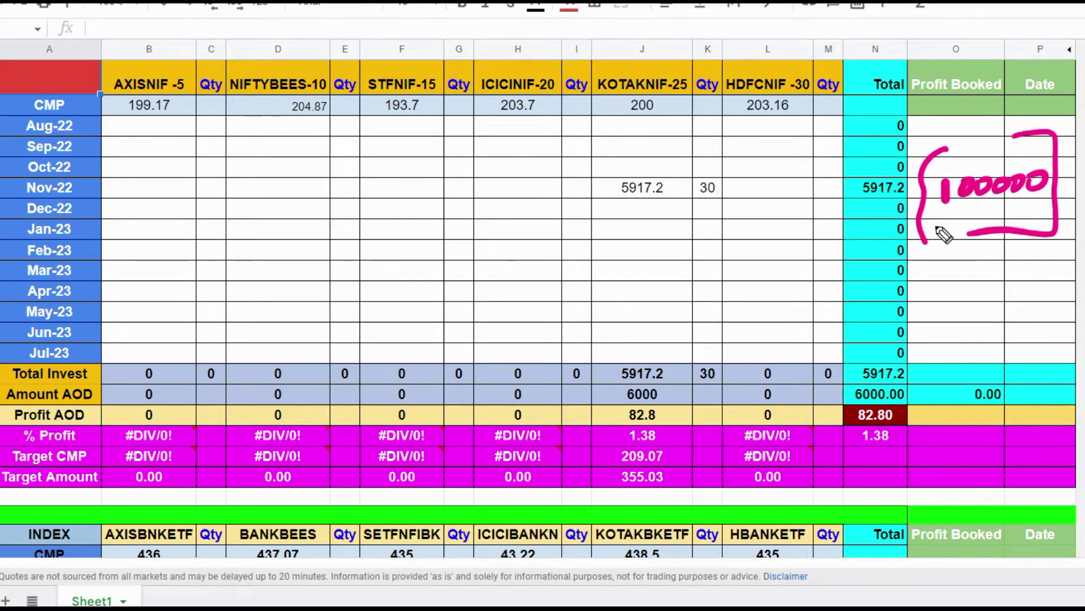
left_click_drag(922, 273, 1054, 248)
left_click_drag(943, 287, 941, 315)
left_click_drag(957, 287, 1027, 301)
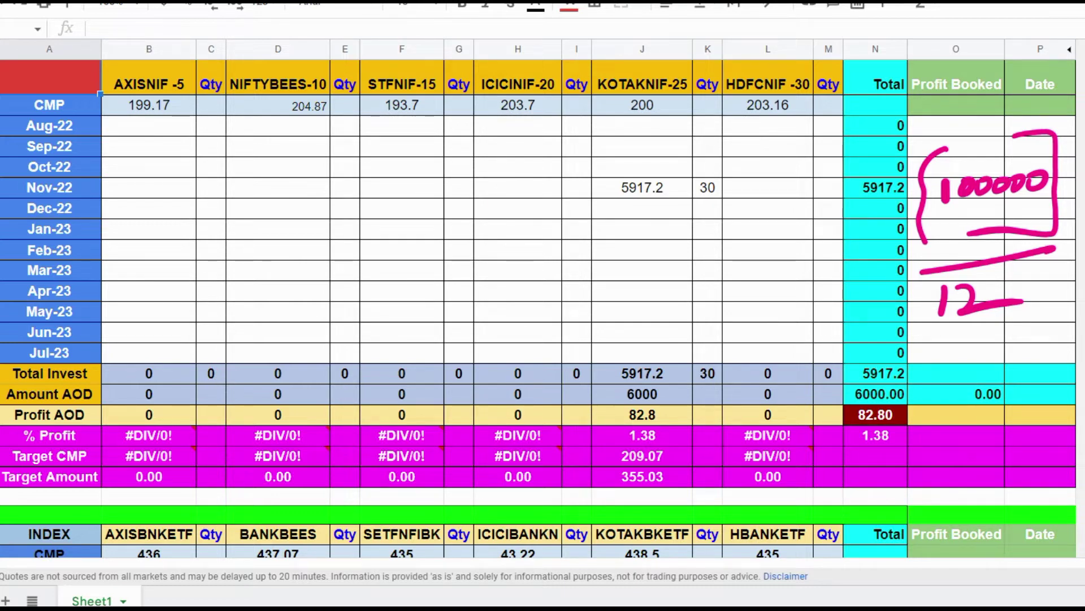
key("e")
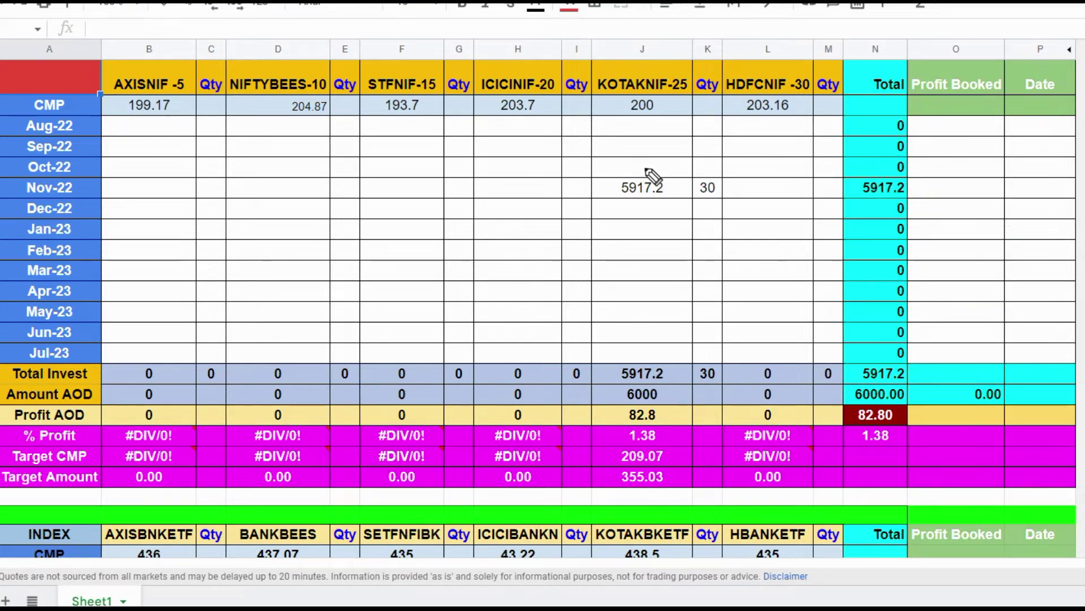
- Handwrite 6000/200 beside the table while marking KOTAKNIF's CMP, Nov-22 amount and quantity, and clear the annotations
left_click_drag(593, 190, 620, 184)
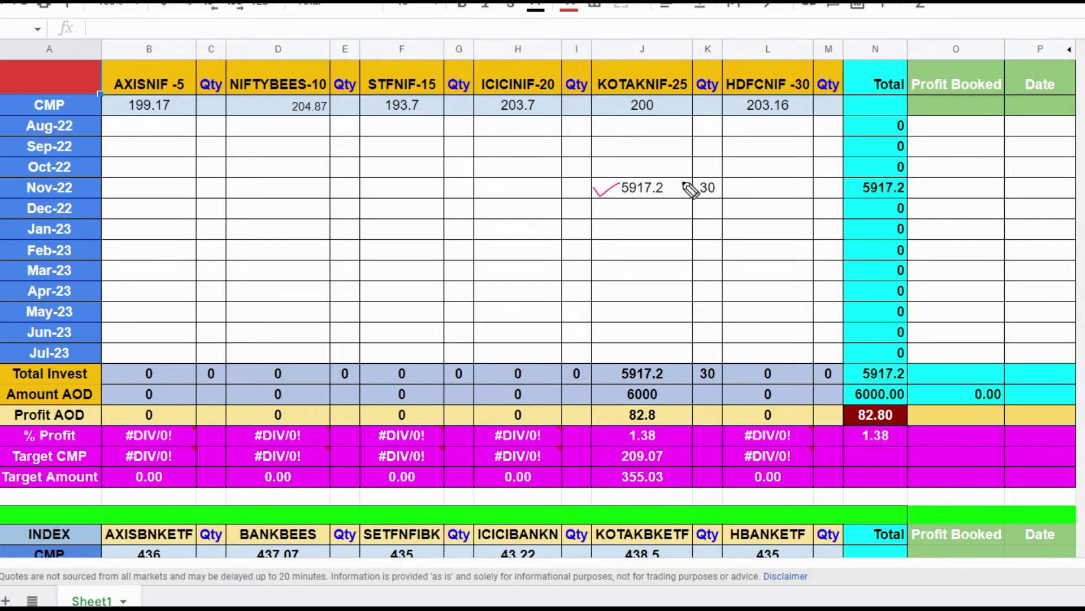
mouse_move(952, 172)
left_mouse_down()
mouse_move(940, 174)
mouse_move(1020, 151)
left_mouse_up()
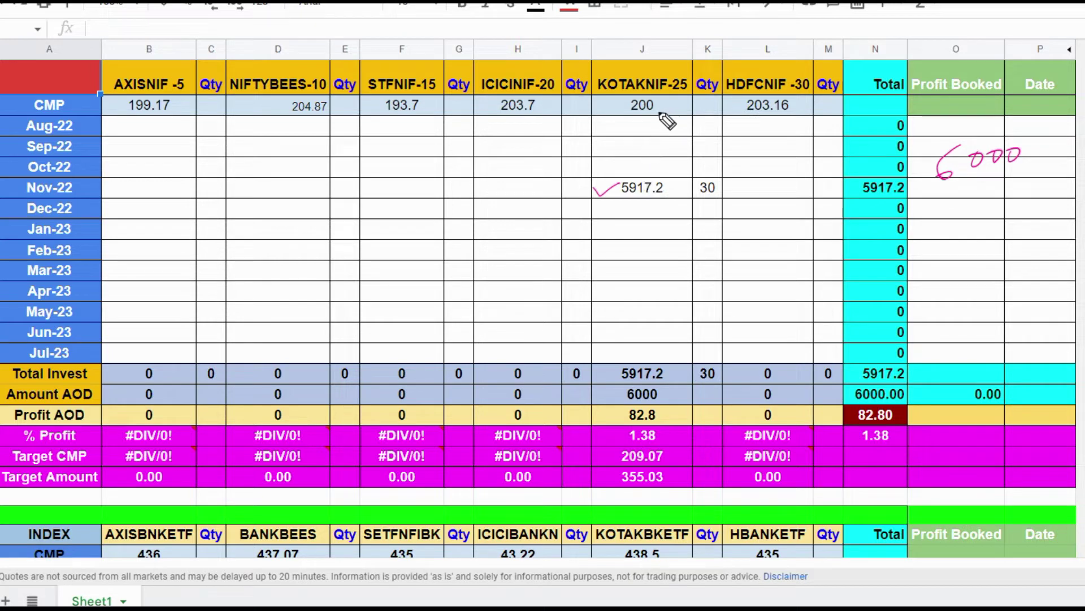
left_click_drag(651, 117, 678, 115)
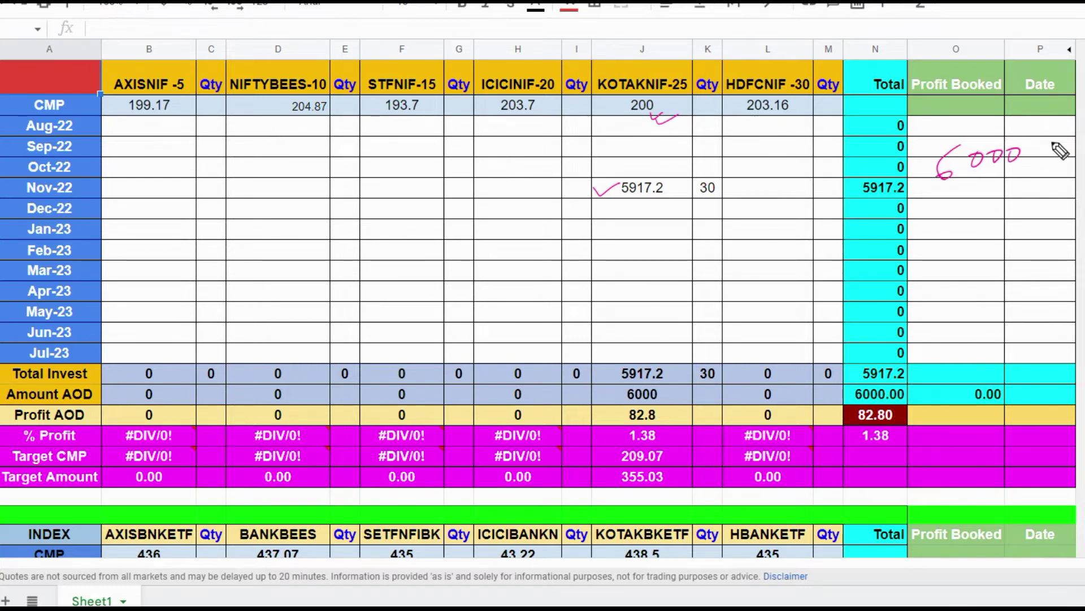
left_click_drag(1037, 137, 1041, 135)
left_click_drag(1012, 168, 975, 208)
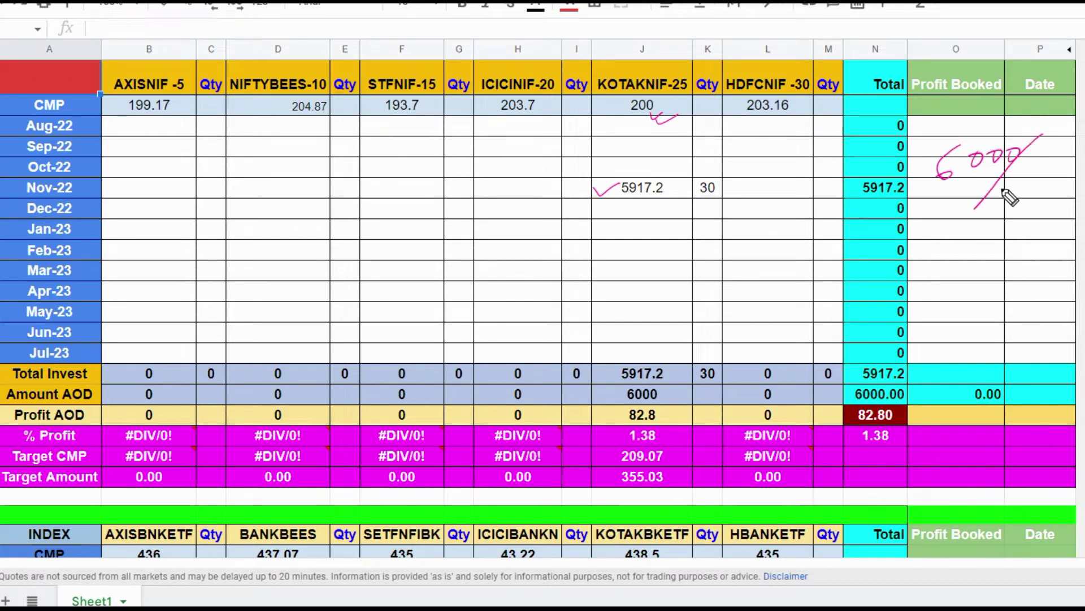
left_click_drag(605, 109, 632, 117)
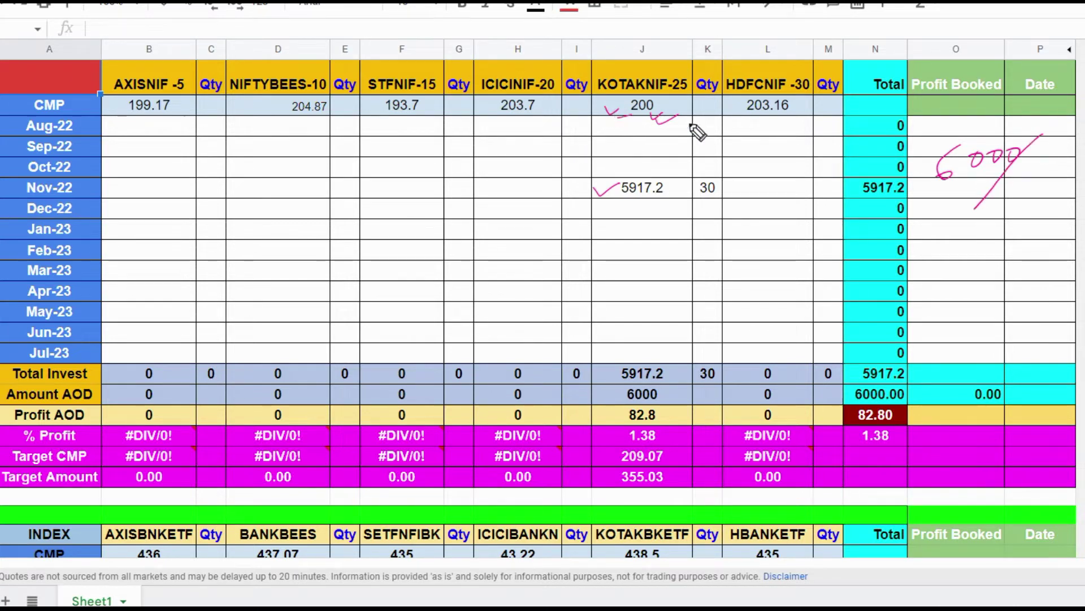
mouse_move(989, 195)
left_mouse_down()
mouse_move(1013, 204)
mouse_move(1026, 189)
left_mouse_up()
left_click_drag(986, 225, 1038, 217)
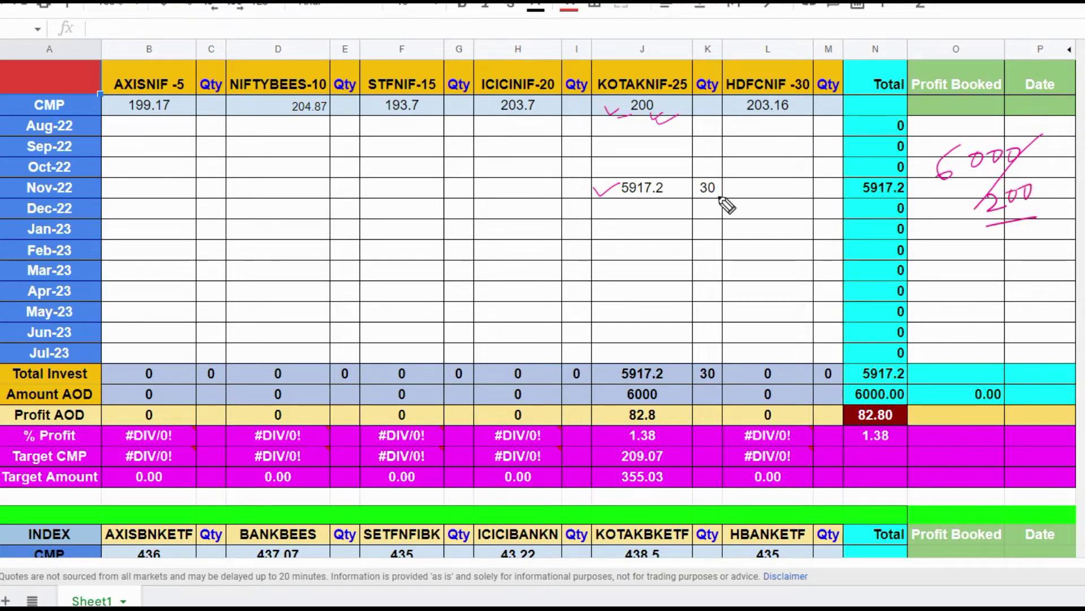
mouse_move(730, 178)
left_mouse_down()
mouse_move(690, 179)
mouse_move(729, 179)
left_mouse_up()
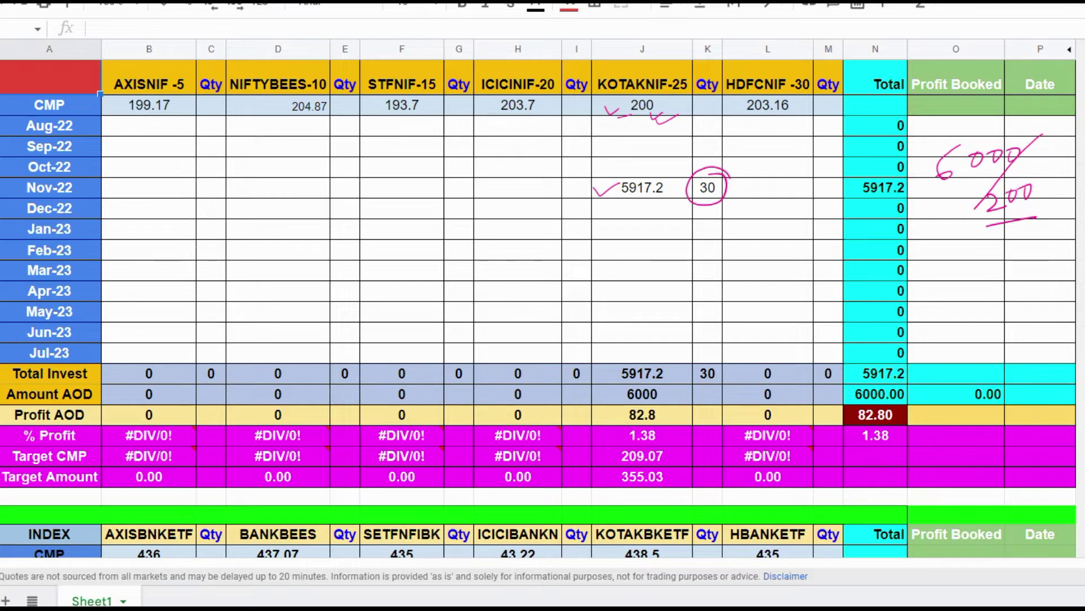
key("Escape")
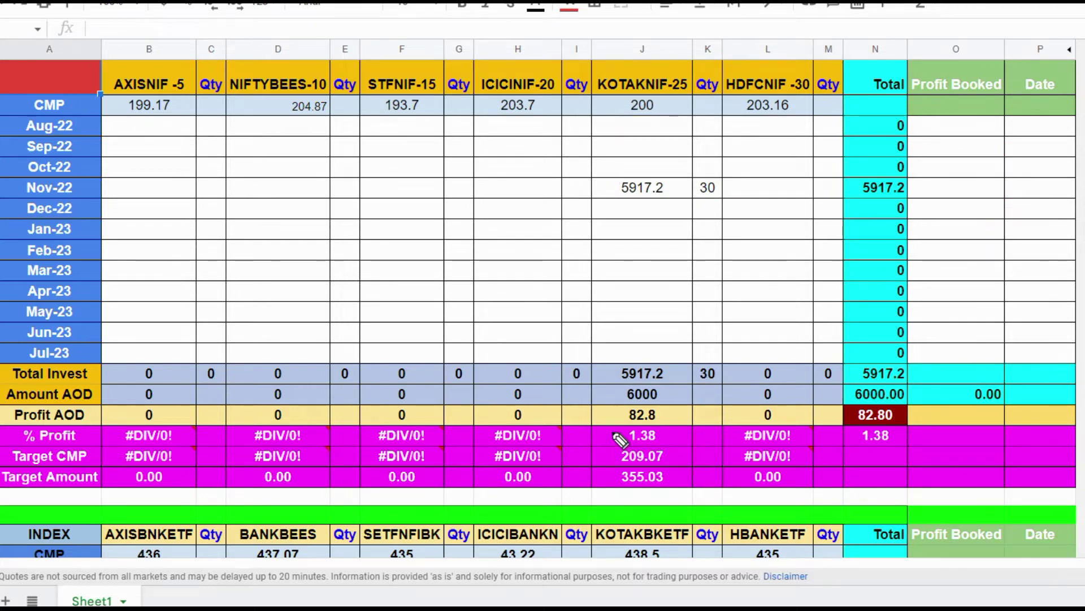
- Circle and tick KOTAKNIF's Nov-22 investment amount, tick the Nov-22 row label, and clear the marks
mouse_move(670, 165)
left_mouse_down()
mouse_move(606, 180)
mouse_move(682, 198)
mouse_move(629, 168)
left_mouse_up()
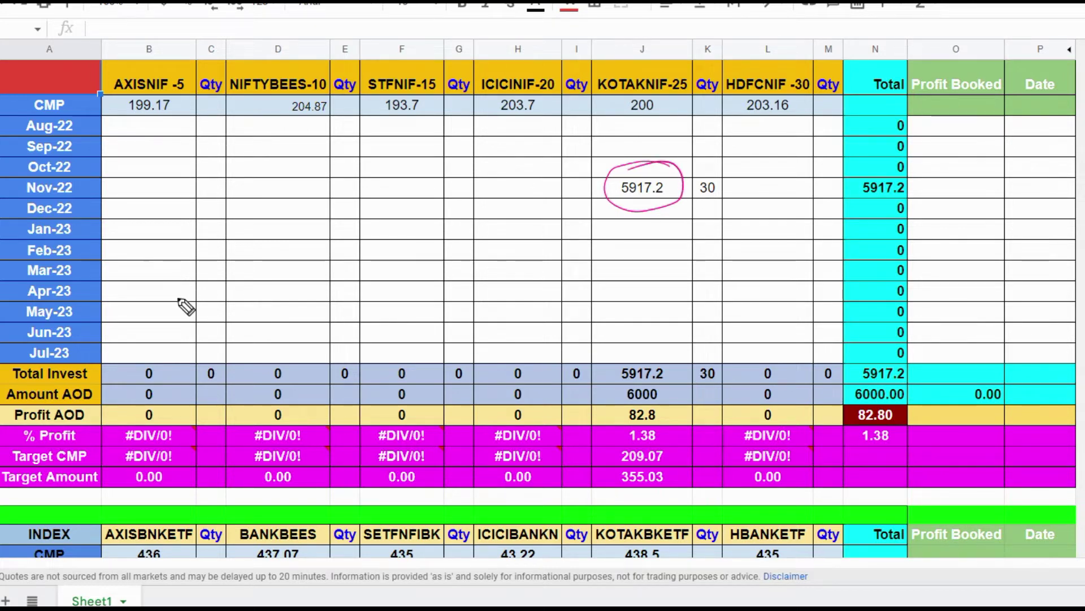
left_click_drag(119, 179, 122, 182)
left_click_drag(630, 198, 603, 194)
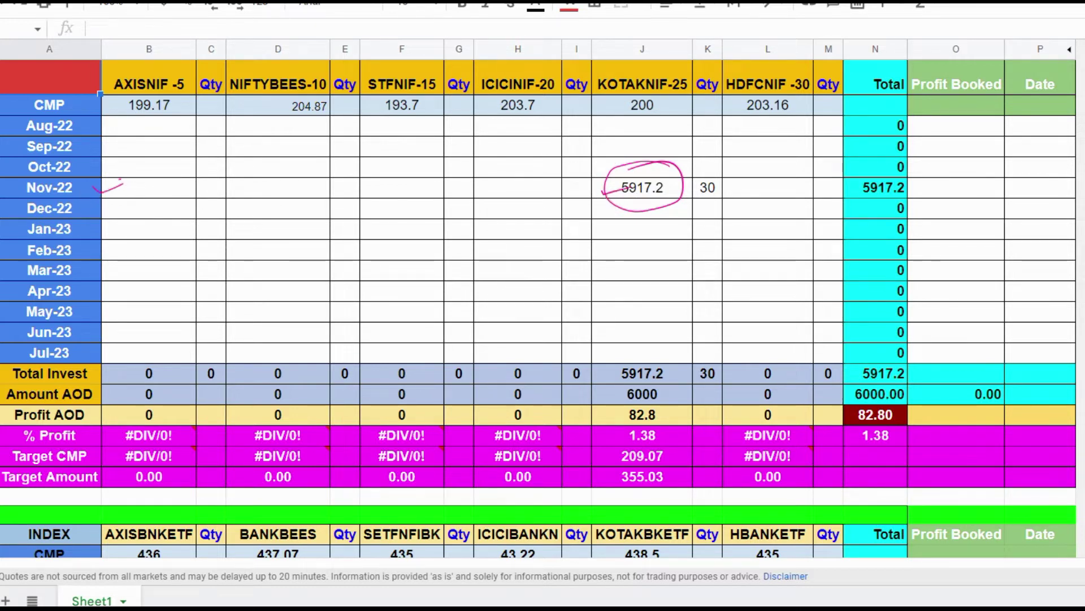
key("Escape")
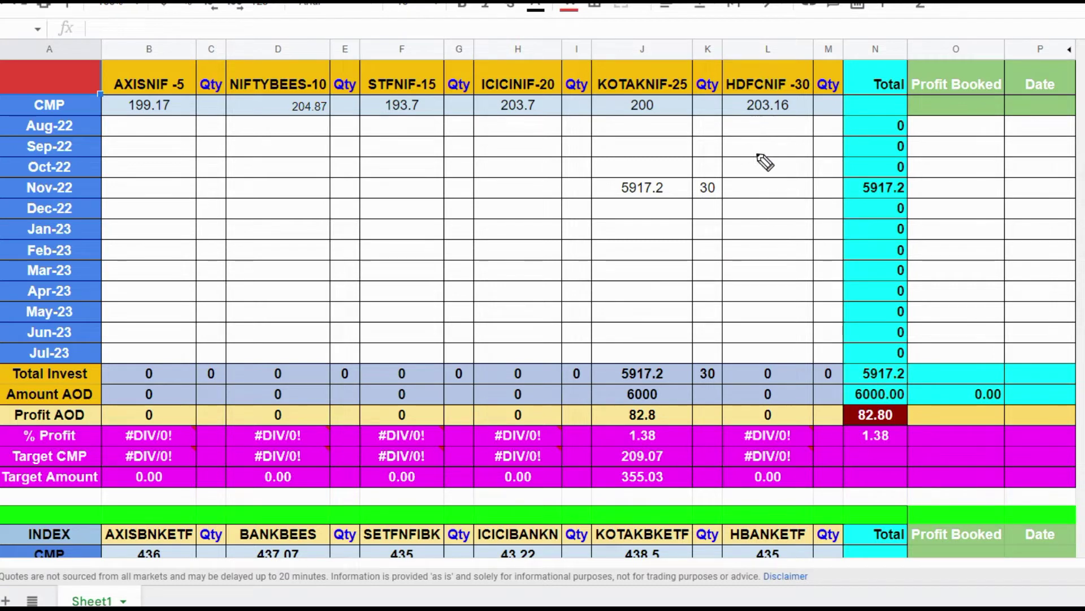
- Mark the Dec-22 row and handwrite amounts for HDFCNIF (6000) in Dec-22 and STFNIF in Nov-22, and erase the annotations
left_click_drag(686, 191, 609, 174)
left_click_drag(94, 208, 123, 199)
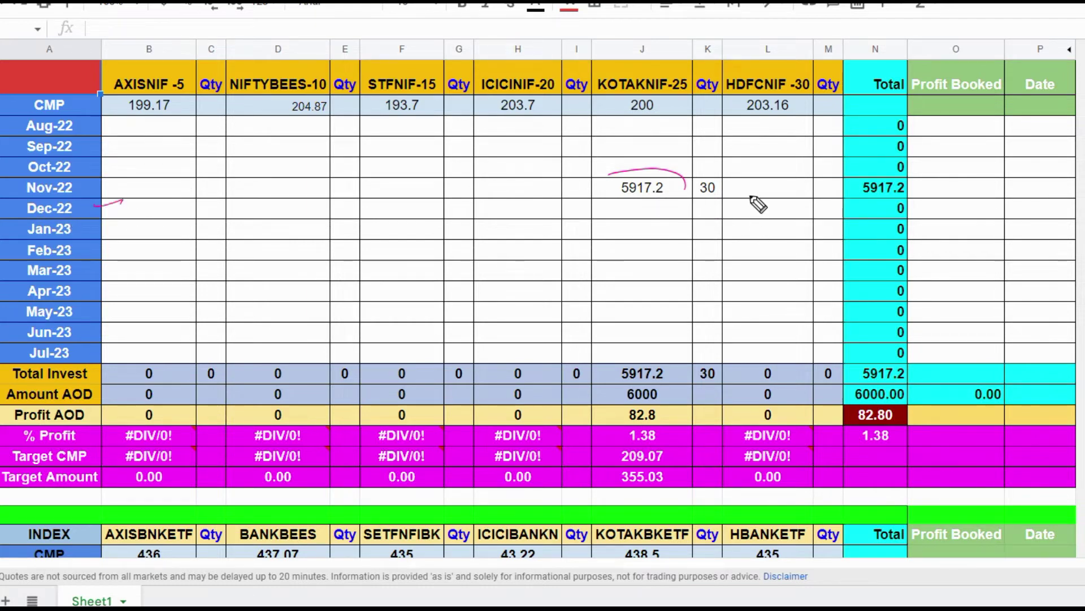
mouse_move(751, 197)
left_mouse_down()
mouse_move(745, 212)
mouse_move(789, 210)
left_mouse_up()
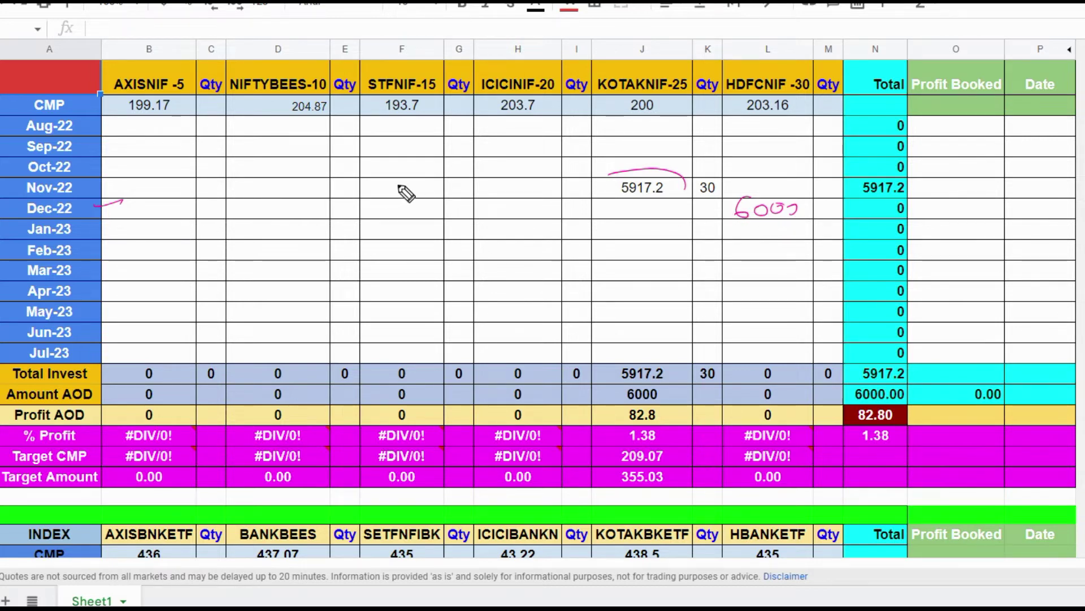
mouse_move(381, 182)
left_mouse_down()
mouse_move(379, 194)
mouse_move(429, 192)
mouse_move(373, 202)
left_mouse_up()
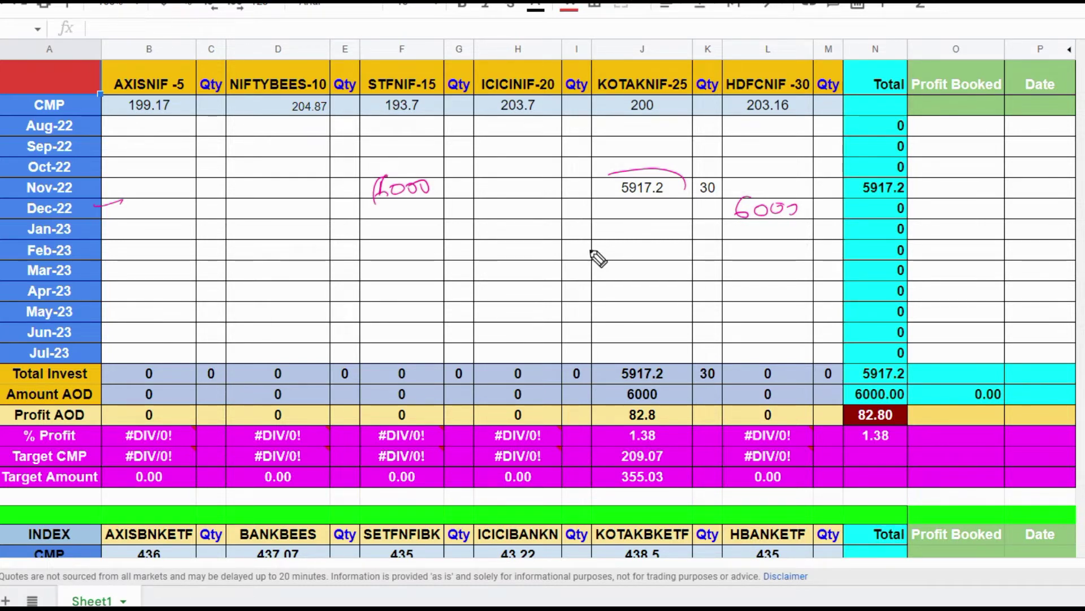
left_click(385, 173)
key("e")
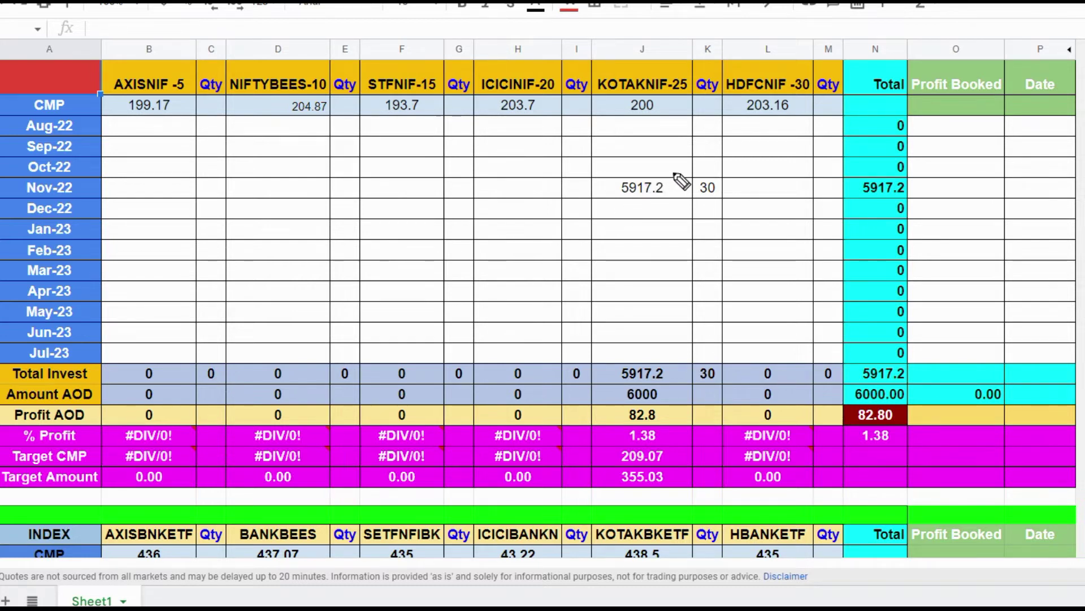
- Circle KOTAKNIF's Nov-22 amount, tick its quantity, and clear the marks
mouse_move(659, 165)
left_mouse_down()
mouse_move(606, 181)
mouse_move(659, 205)
mouse_move(671, 169)
left_mouse_up()
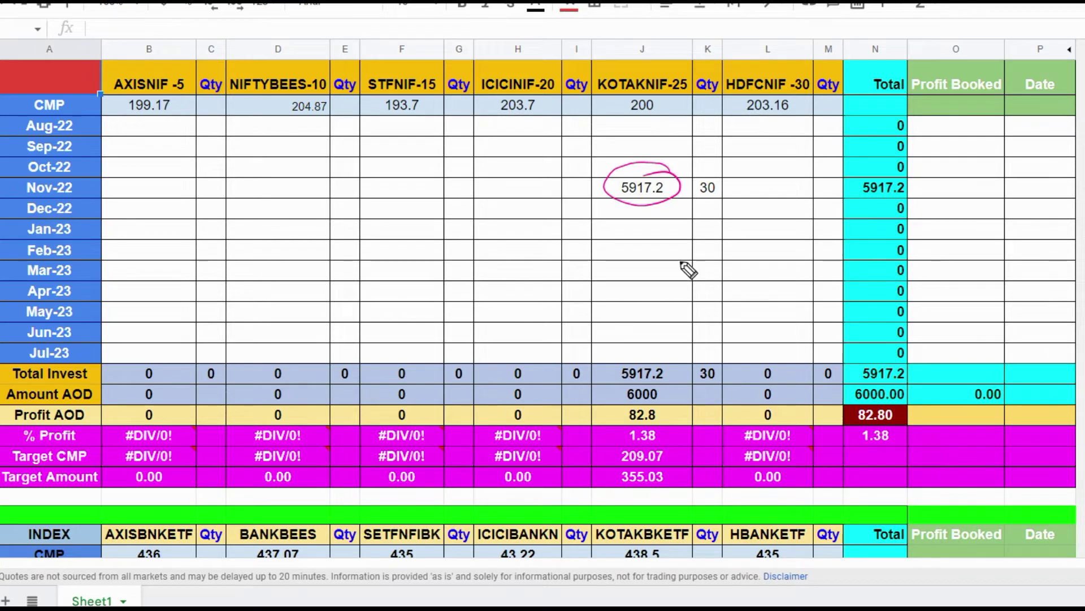
left_click_drag(689, 191, 702, 186)
key("Escape")
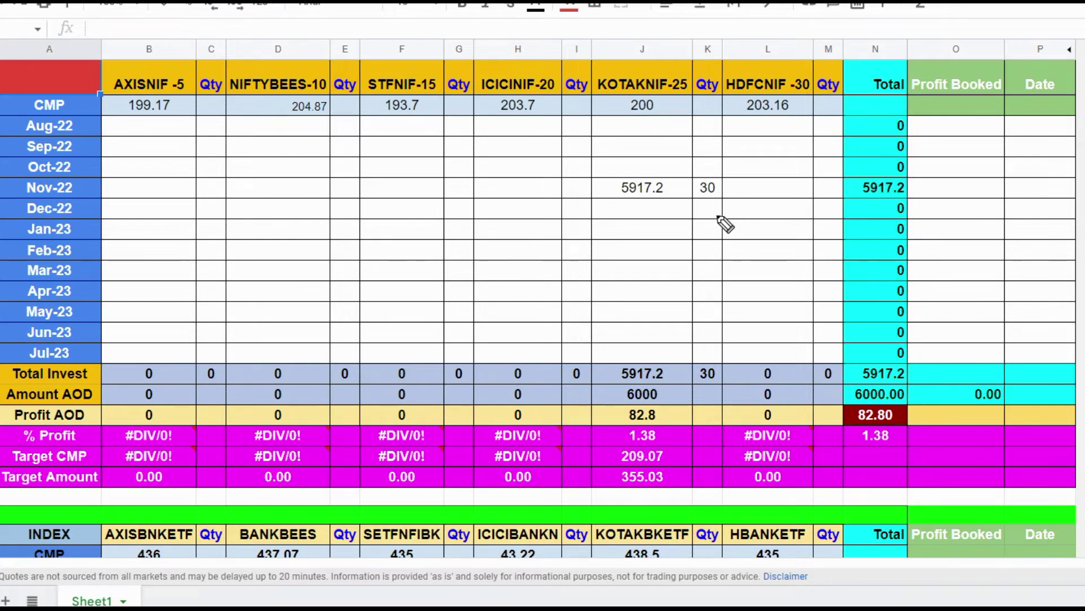
- Tick the Dec-22 row, handwrite 6000 with a quantity mark under HDFCNIF, and tick KOTAKNIF's Nov-22 amount
left_click_drag(89, 209, 117, 208)
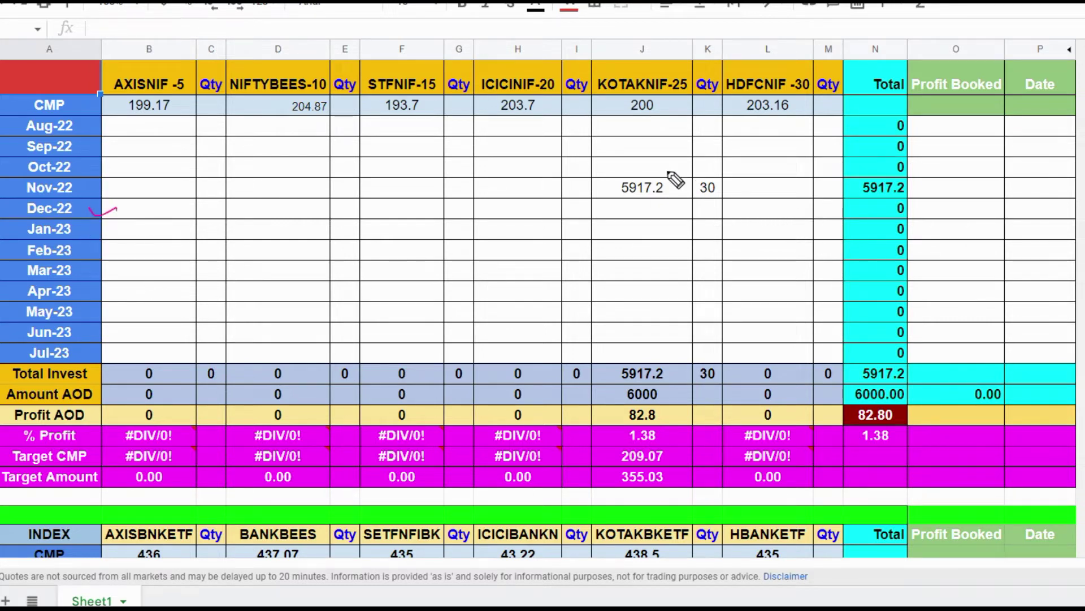
left_click_drag(627, 160, 638, 160)
left_click_drag(756, 205, 756, 209)
left_click_drag(765, 209, 797, 211)
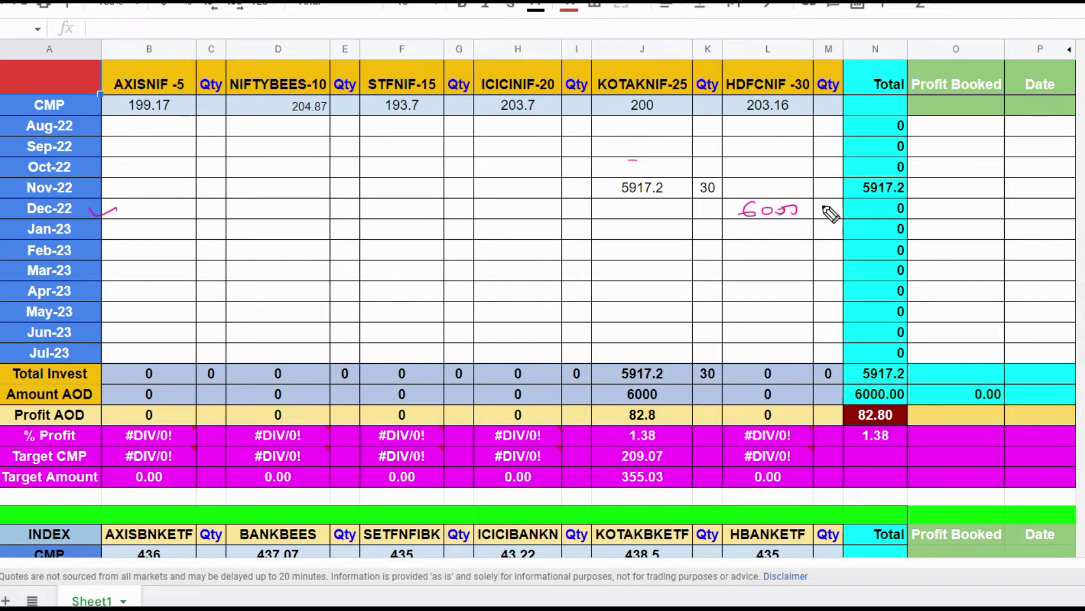
mouse_move(820, 209)
left_mouse_down()
mouse_move(827, 216)
mouse_move(839, 202)
left_mouse_up()
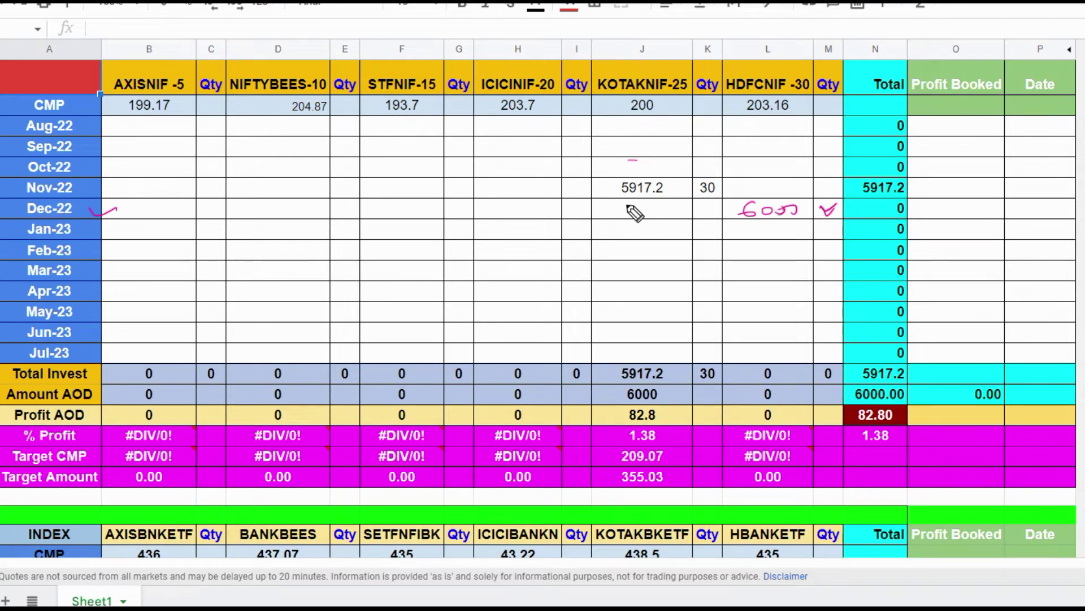
left_click_drag(602, 189, 614, 185)
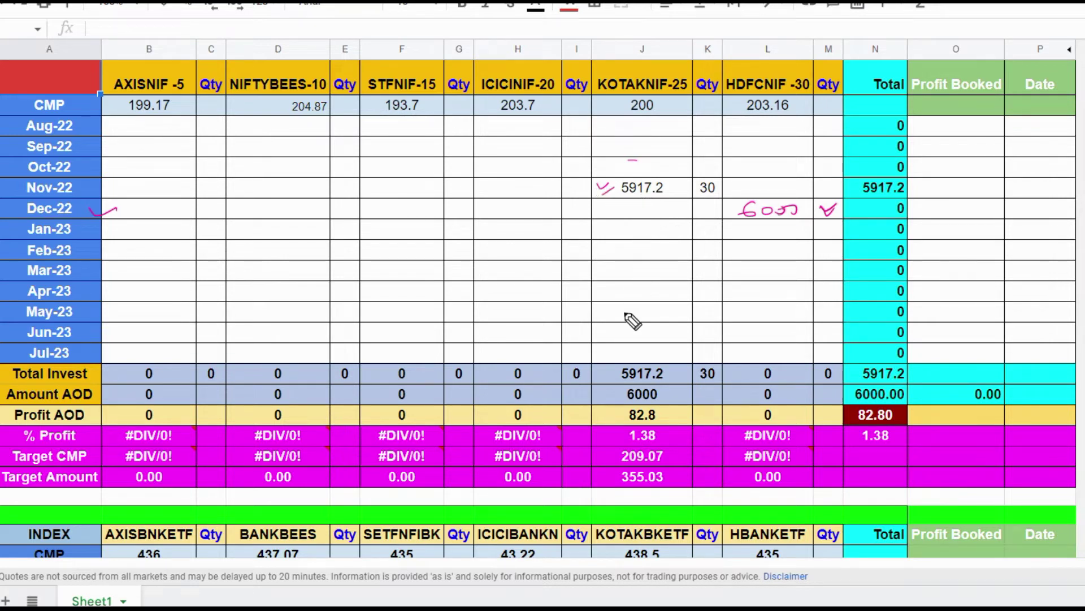
- Mark KOTAKNIF's % Profit and invested amounts, the AXISNIF month cells and total, and the Total Invest and Amount AOD labels
left_click_drag(668, 434, 687, 427)
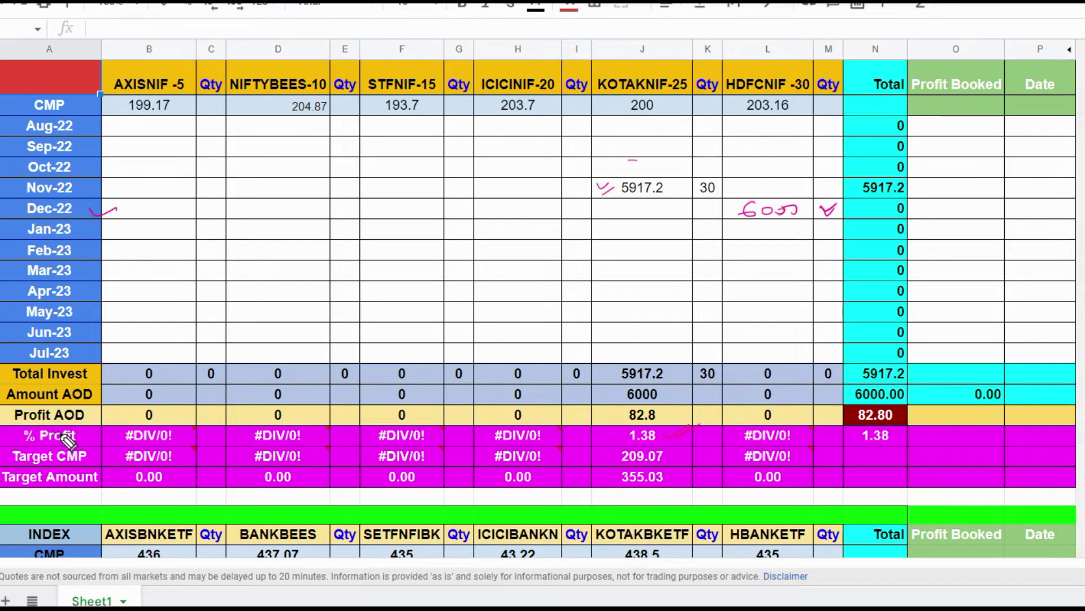
left_click_drag(95, 373, 110, 368)
left_click_drag(157, 183, 144, 310)
mouse_move(168, 366)
left_mouse_down()
mouse_move(161, 386)
mouse_move(153, 357)
left_mouse_up()
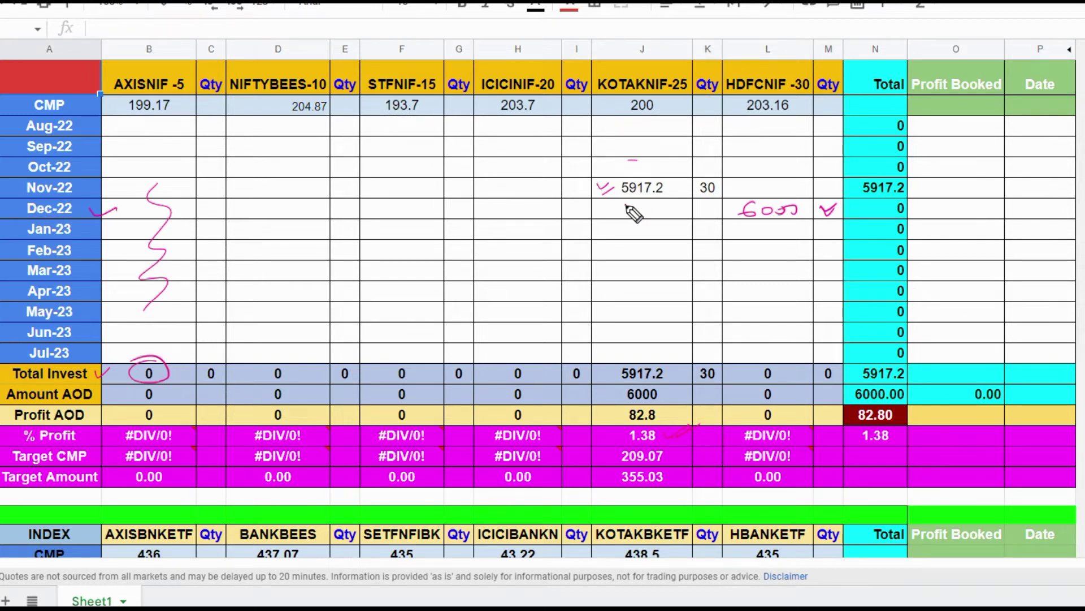
left_click_drag(626, 205, 647, 195)
left_click_drag(603, 375, 619, 371)
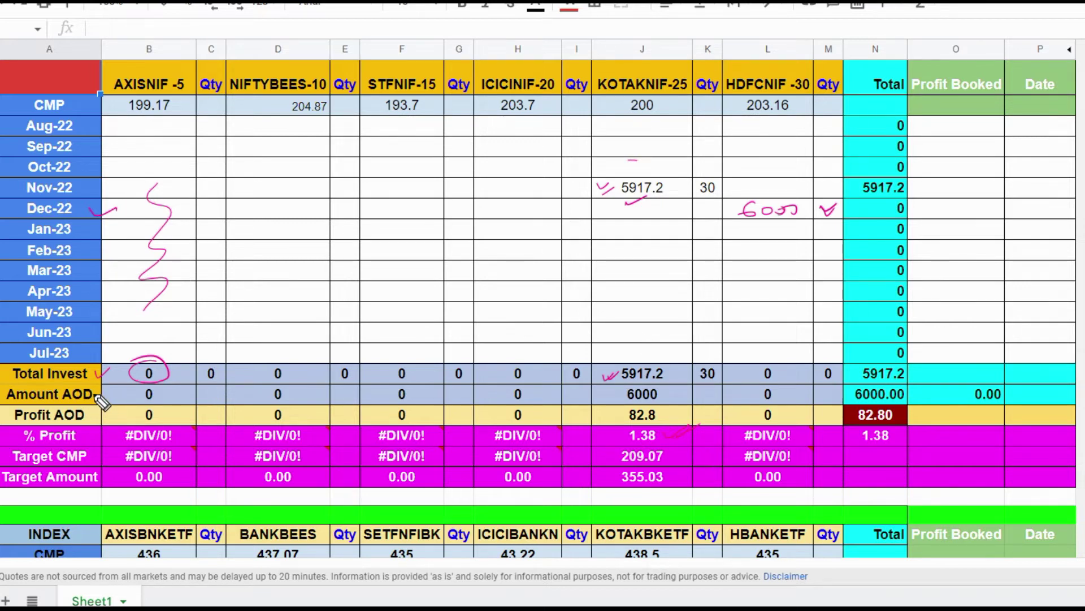
left_click_drag(100, 392, 120, 388)
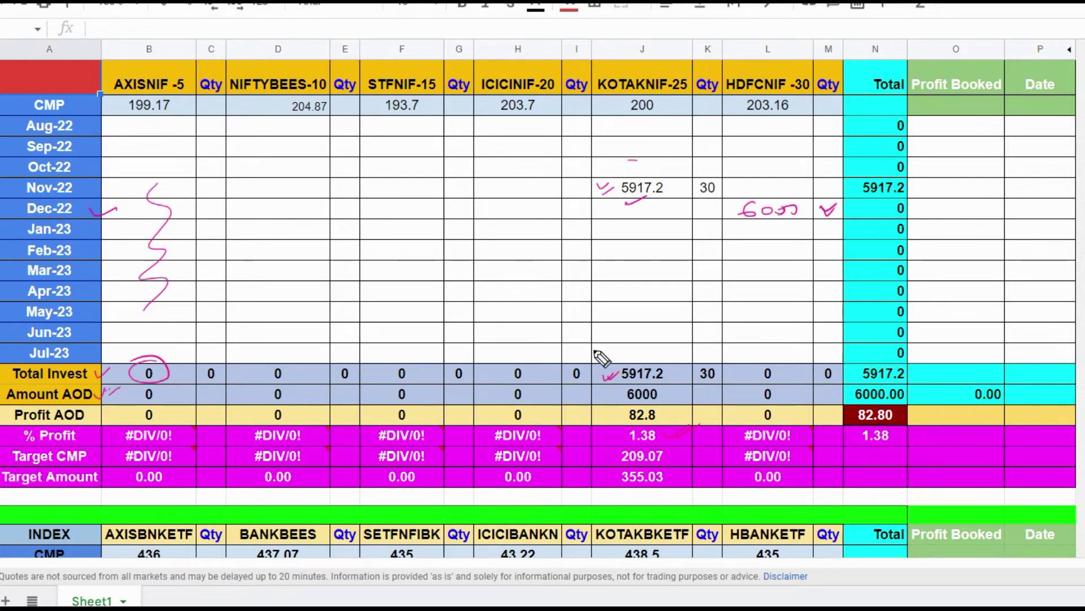
- Mark KOTAKNIF's Amount AOD, CMP, Total Invest and quantity, tick the Profit AOD label and value, and clear the annotations
left_click_drag(603, 391, 617, 392)
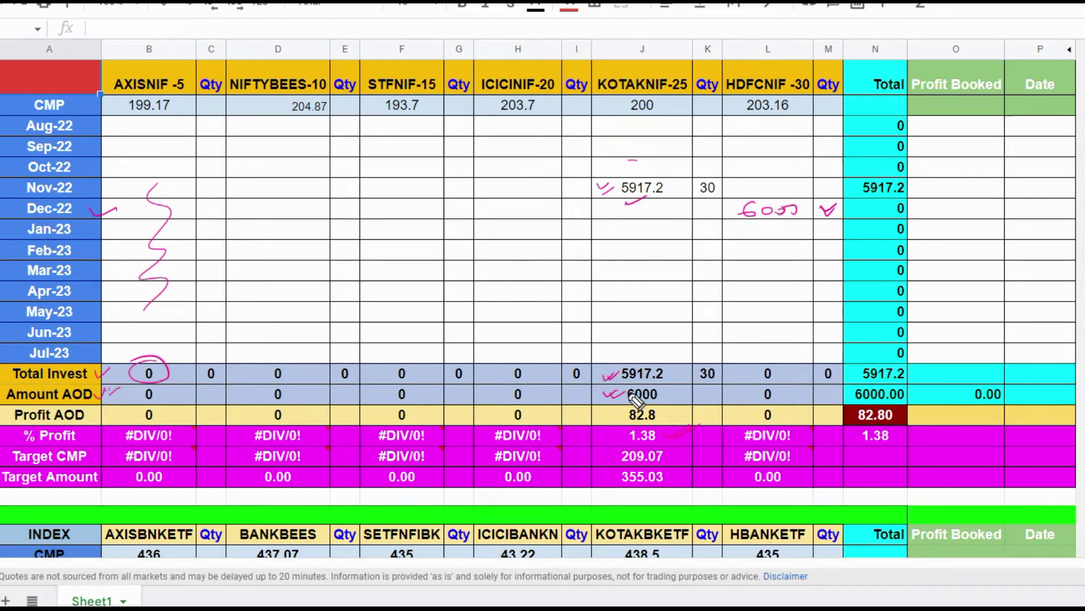
left_click_drag(667, 394, 676, 393)
left_click_drag(609, 108, 620, 104)
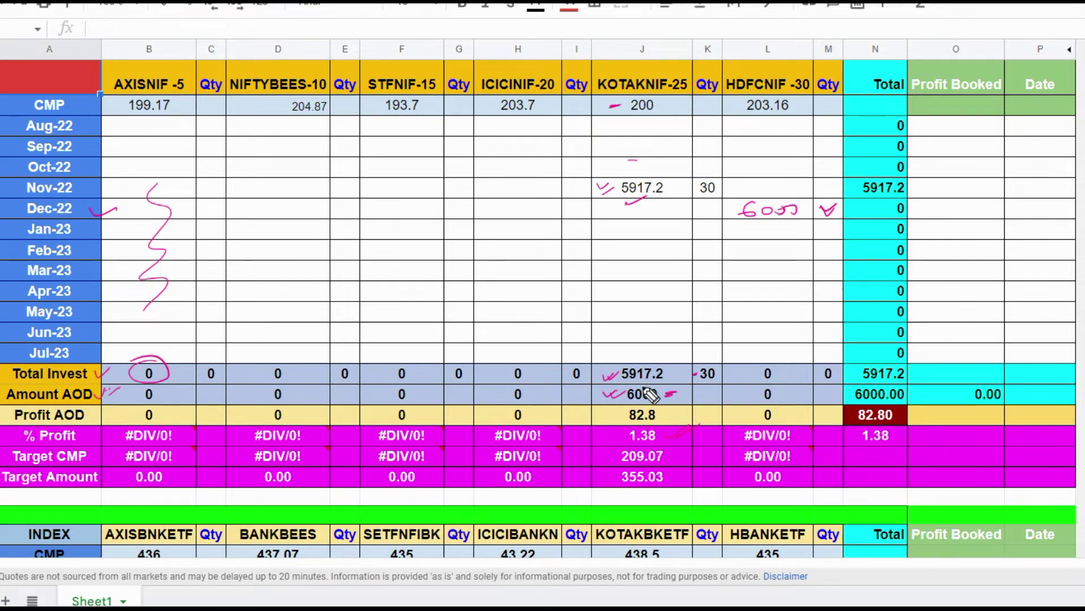
left_click_drag(664, 364, 687, 357)
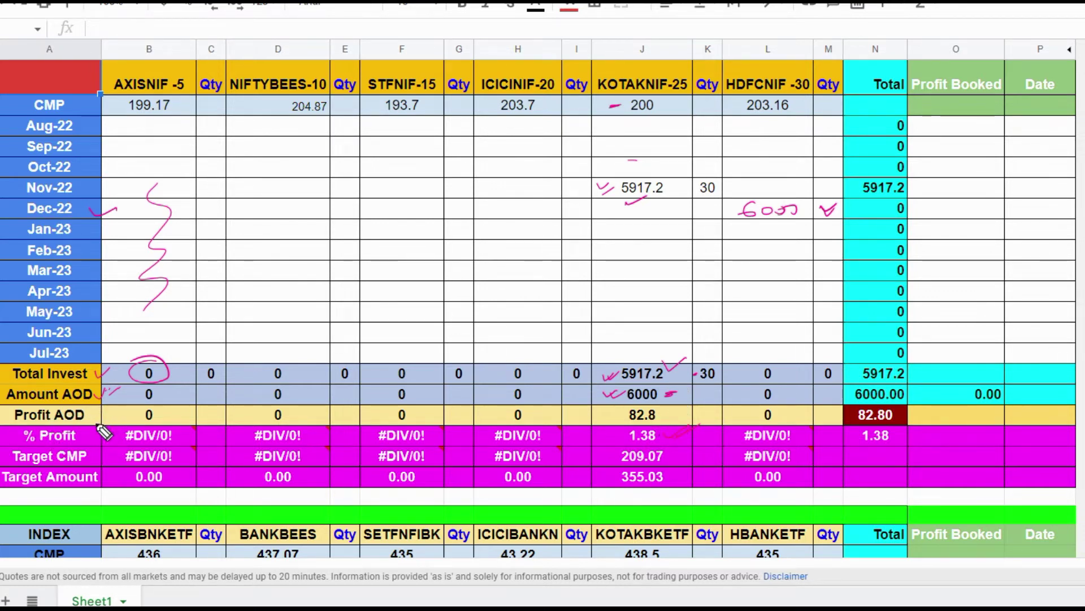
left_click_drag(103, 421, 120, 404)
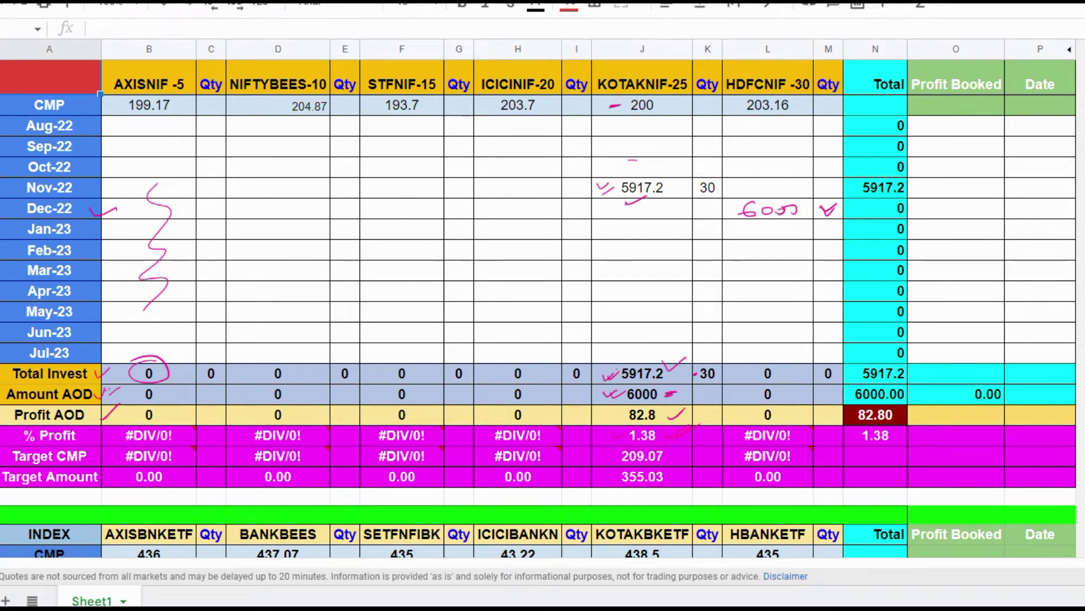
key("e")
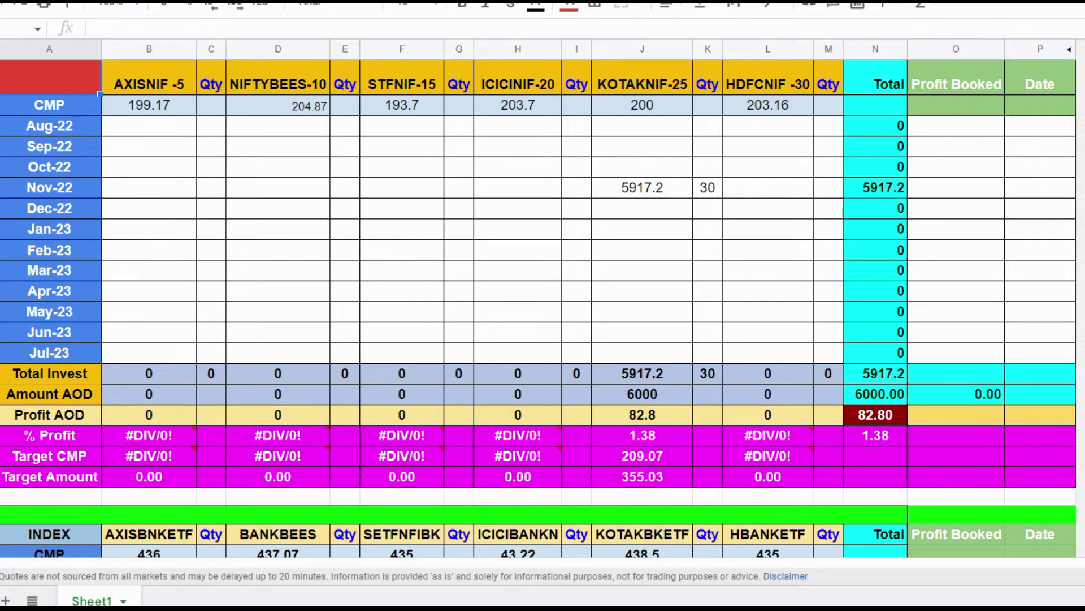
- Handwrite and circle 1.38 and 6% in the empty month cells, mark KOTAKNIF's % Profit, and clear the annotations
mouse_move(384, 263)
left_mouse_down()
mouse_move(394, 293)
mouse_move(403, 278)
left_mouse_up()
left_click_drag(410, 257, 422, 281)
left_click_drag(454, 247, 451, 261)
left_click_drag(428, 225, 444, 230)
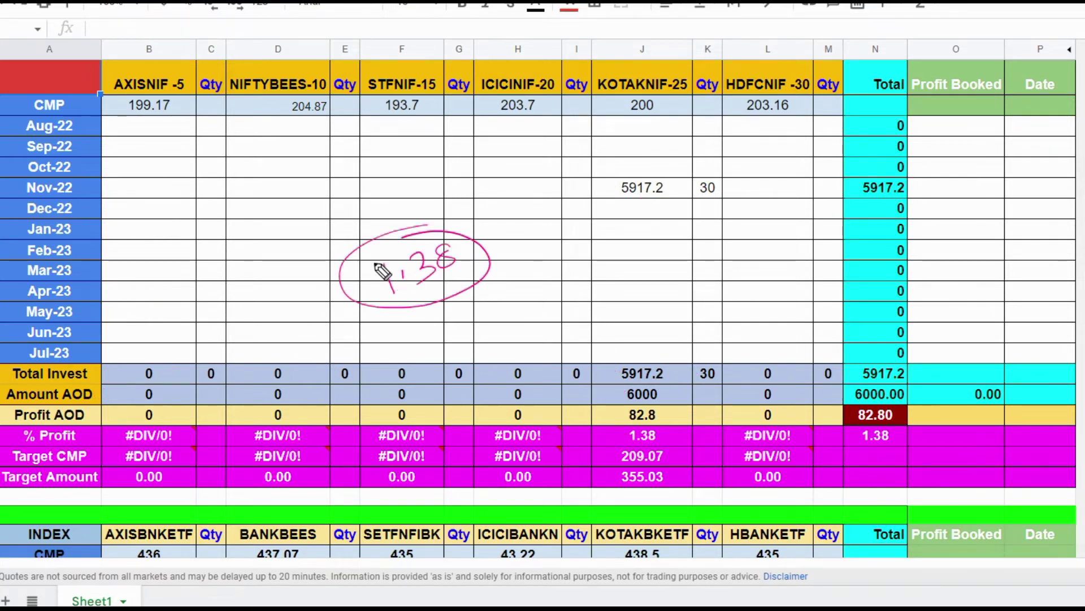
mouse_move(526, 254)
left_mouse_down()
mouse_move(546, 286)
mouse_move(555, 259)
mouse_move(572, 277)
mouse_move(537, 233)
left_mouse_up()
left_click_drag(607, 435, 625, 433)
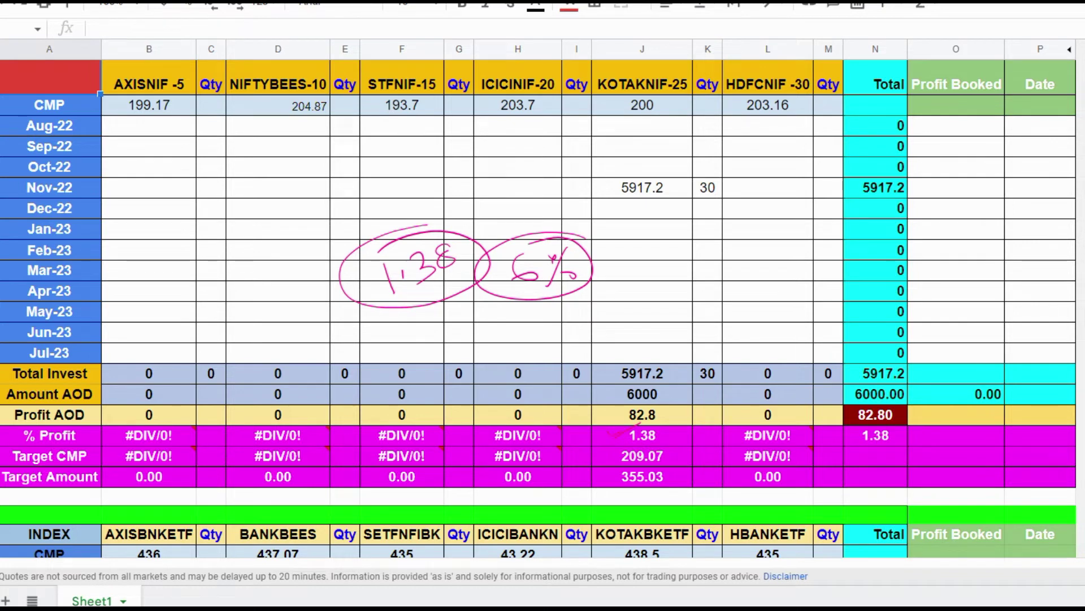
key("Escape")
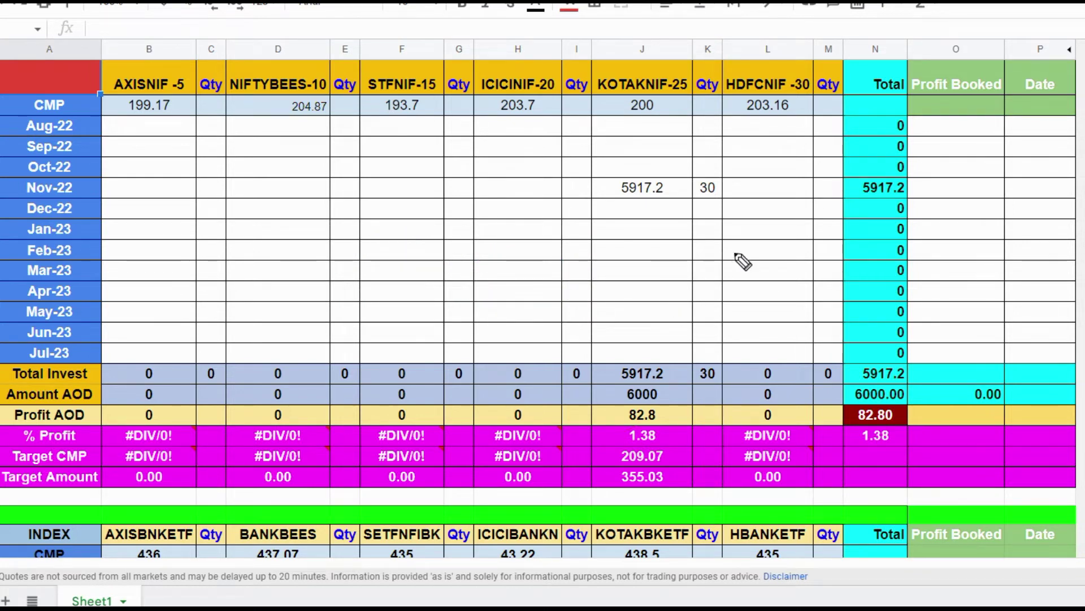
- Handwrite Dec-22 amounts of 6000 for HDFCNIF and 1600 for KOTAKNIF with the calculation 1600/200, and erase them
mouse_move(752, 202)
left_mouse_down()
mouse_move(739, 212)
mouse_move(797, 211)
left_mouse_up()
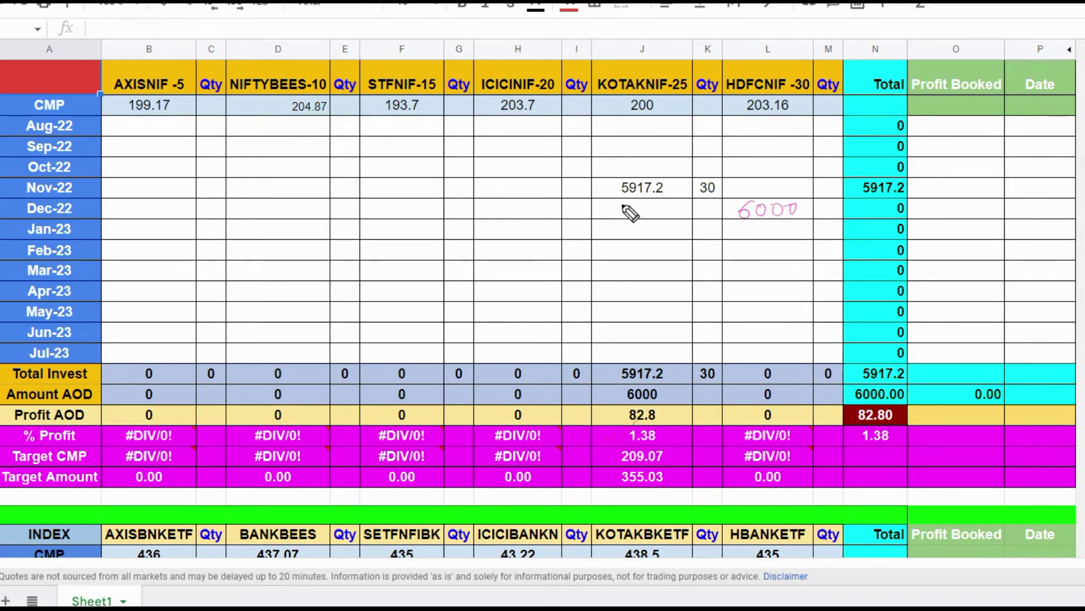
mouse_move(621, 203)
left_mouse_down()
mouse_move(620, 217)
mouse_move(670, 215)
left_mouse_up()
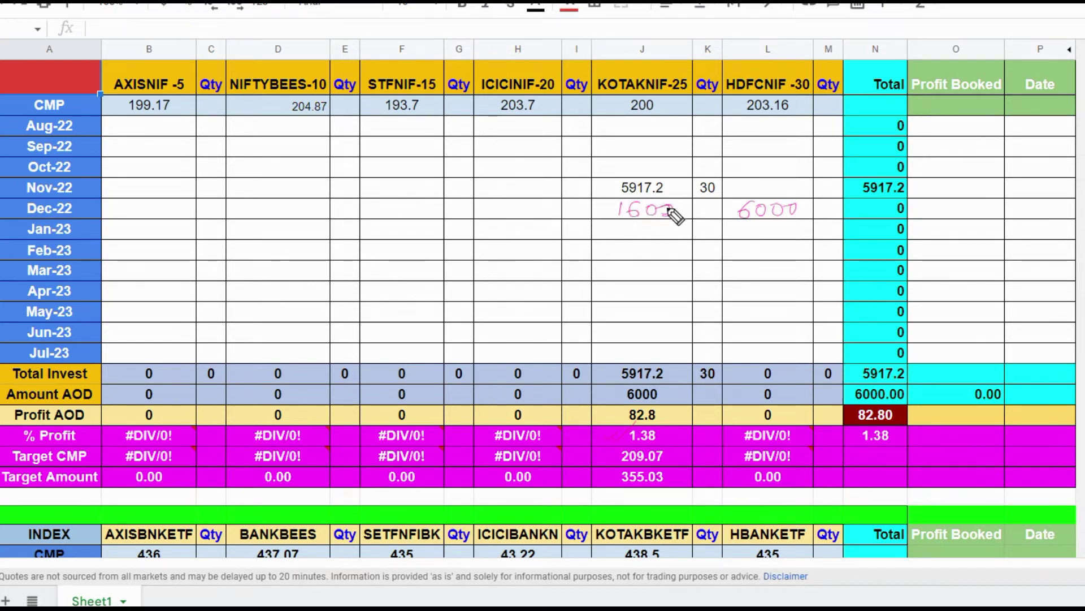
left_click_drag(606, 111, 617, 110)
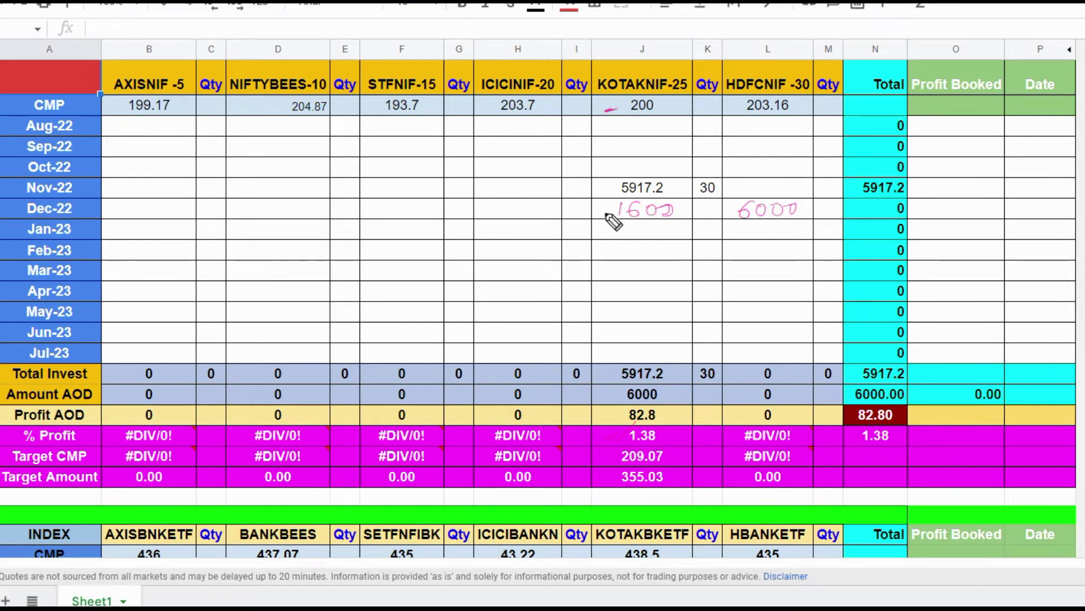
left_click_drag(601, 218, 622, 210)
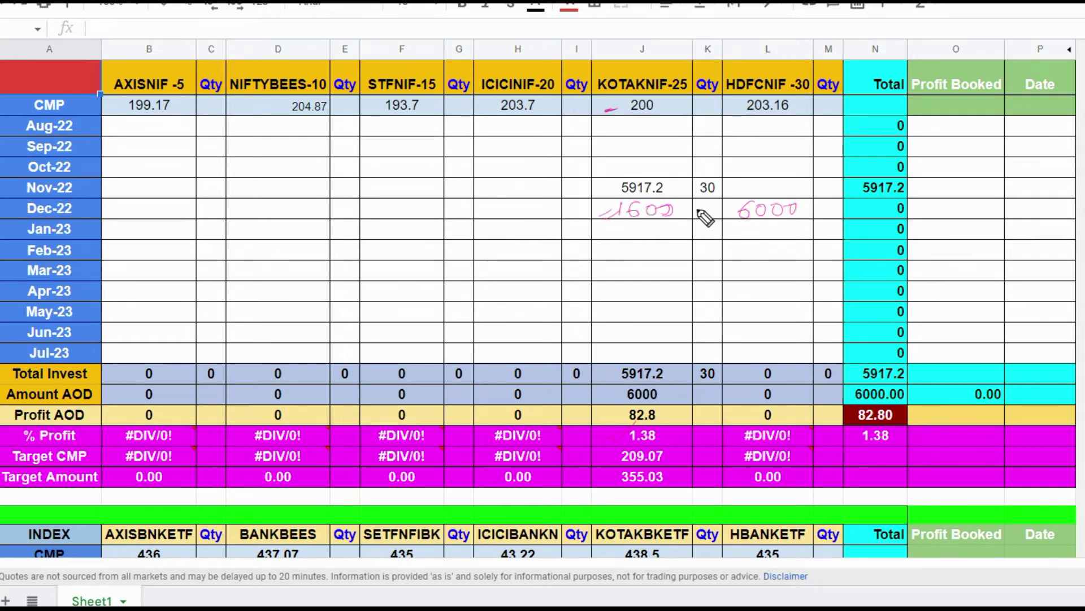
mouse_move(930, 201)
left_mouse_down()
mouse_move(926, 226)
mouse_move(978, 208)
mouse_move(976, 247)
left_mouse_up()
mouse_move(1009, 210)
left_mouse_down()
mouse_move(1012, 227)
mouse_move(1057, 210)
left_mouse_up()
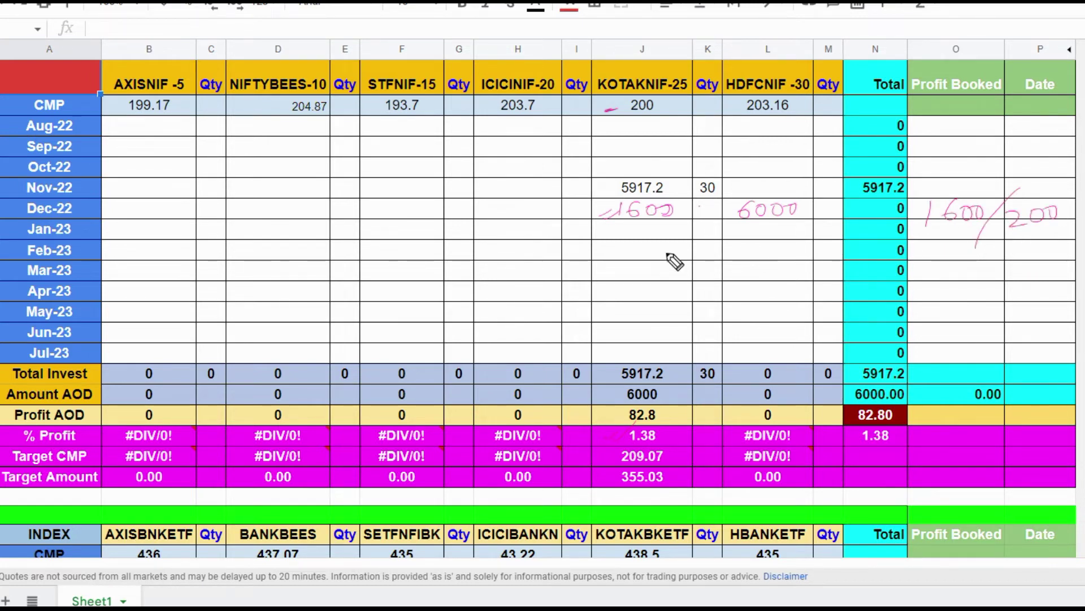
left_click_drag(689, 215, 711, 210)
key("e")
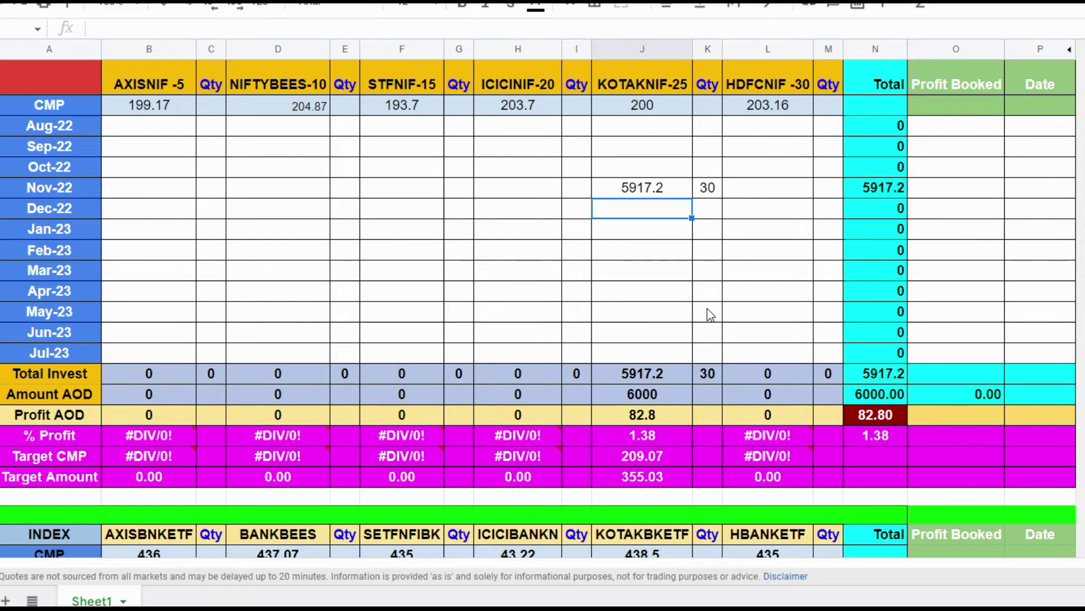
- Calculate =1600/200 in KOTAKNIF's Dec-22 amount cell and enter 8 as the Dec-22 quantity
type("=1600/200")
key("Return")
key("Up")
key("Right")
type("8")
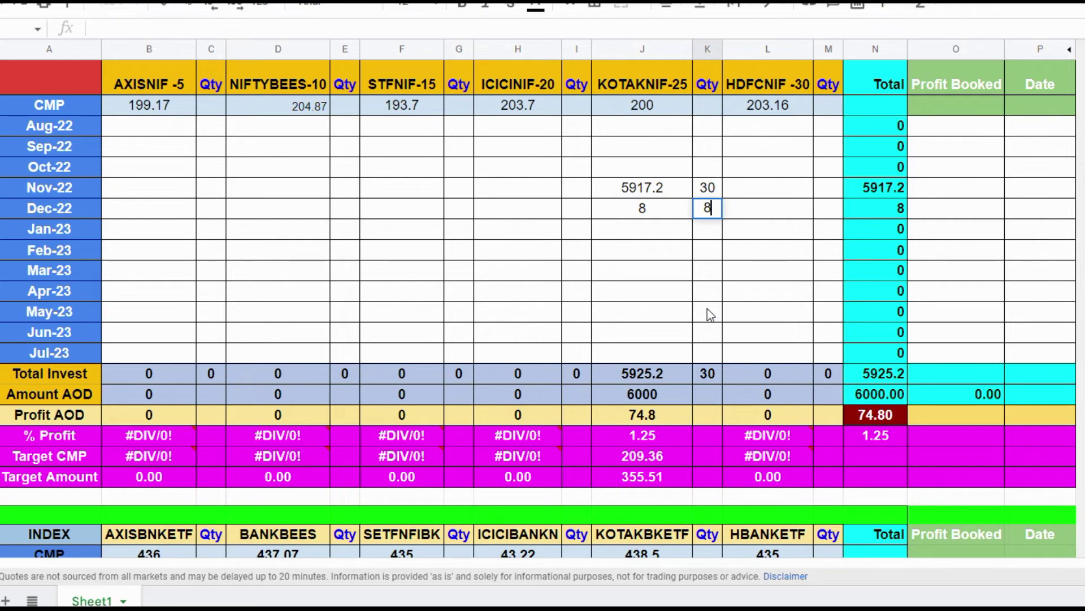
- Replace KOTAKNIF's Dec-22 amount with the formula =200*K7
key("Left")
type("=")
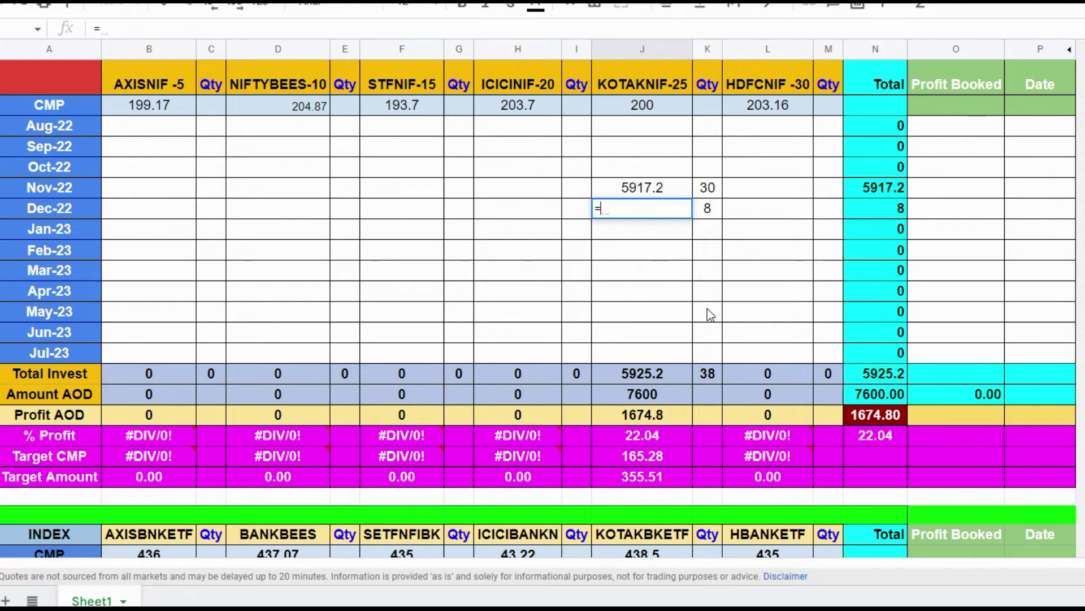
type("200")
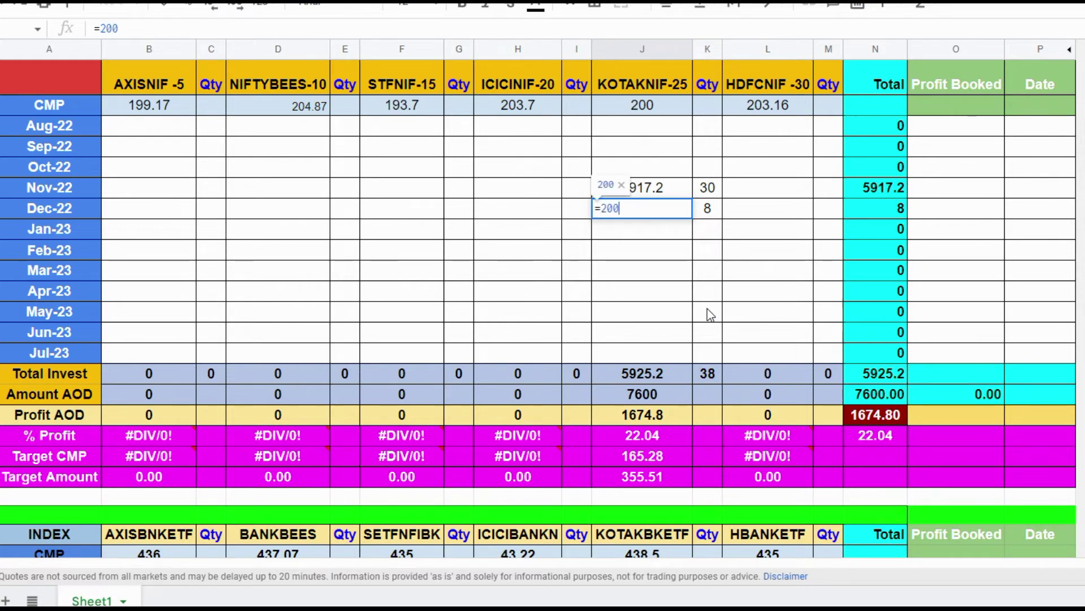
type("*8")
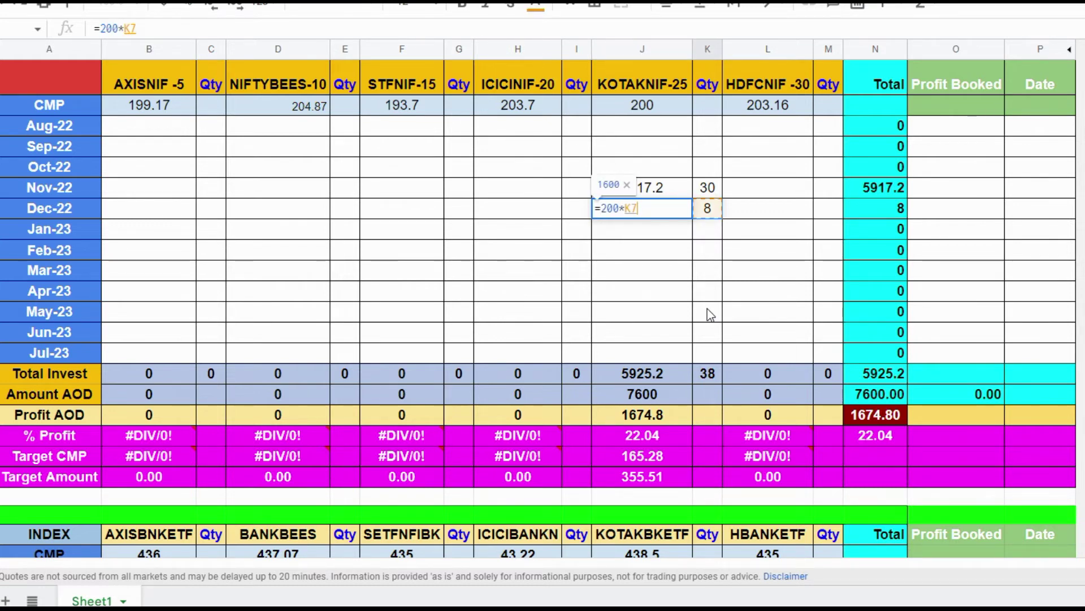
key("Return")
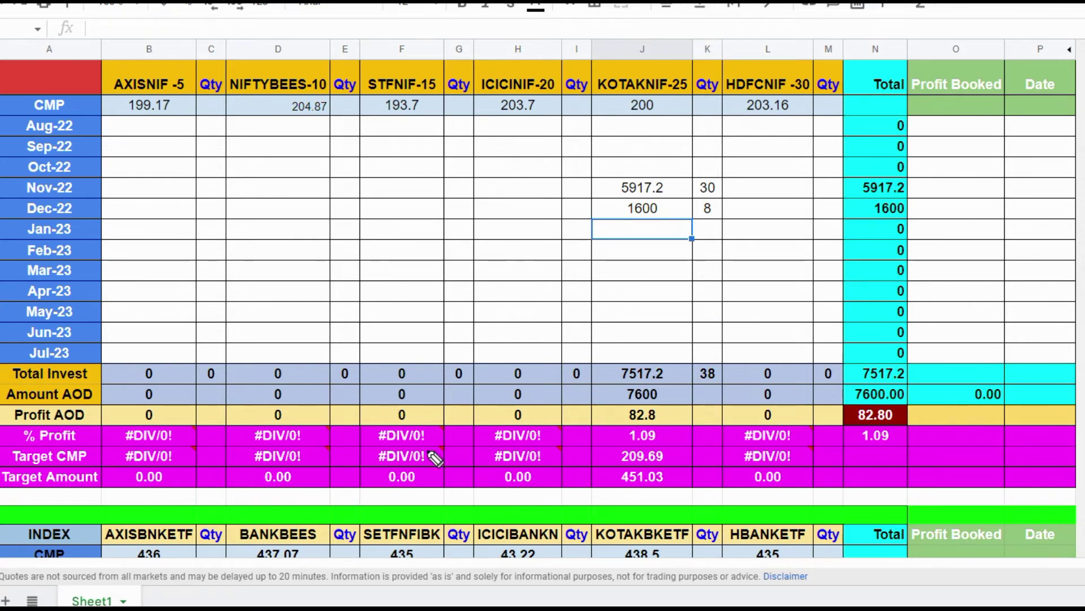
- Mark KOTAKNIF's Total Invest, bracket its Nov-22 and Dec-22 amounts, and circle the matching quantities and their total
mouse_move(584, 370)
left_mouse_down()
mouse_move(591, 381)
mouse_move(641, 355)
left_mouse_up()
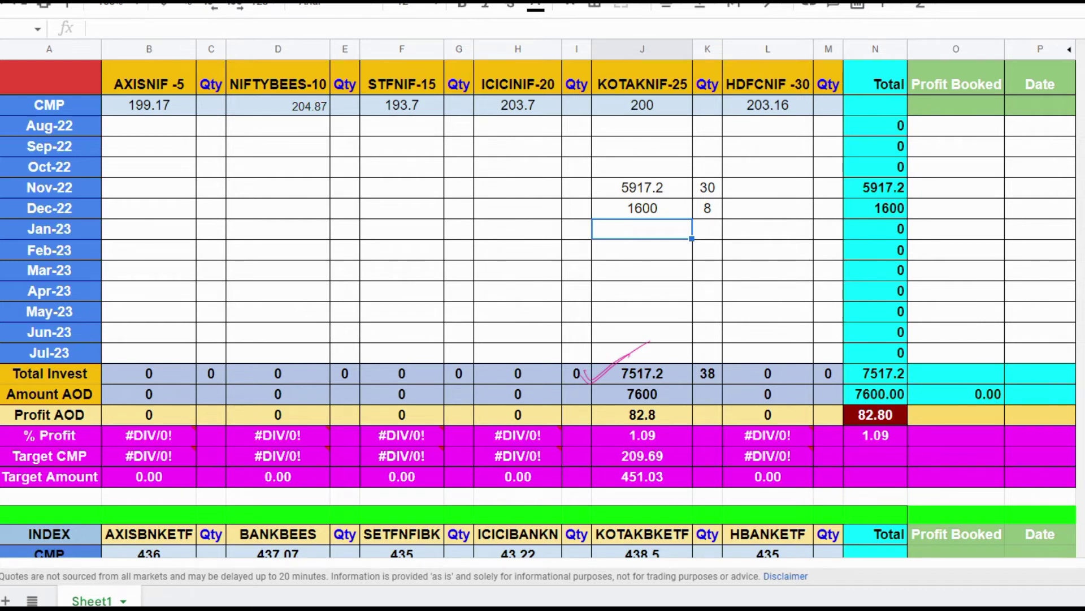
left_click_drag(583, 367, 619, 357)
left_click_drag(611, 180, 612, 233)
left_click_drag(680, 376, 691, 366)
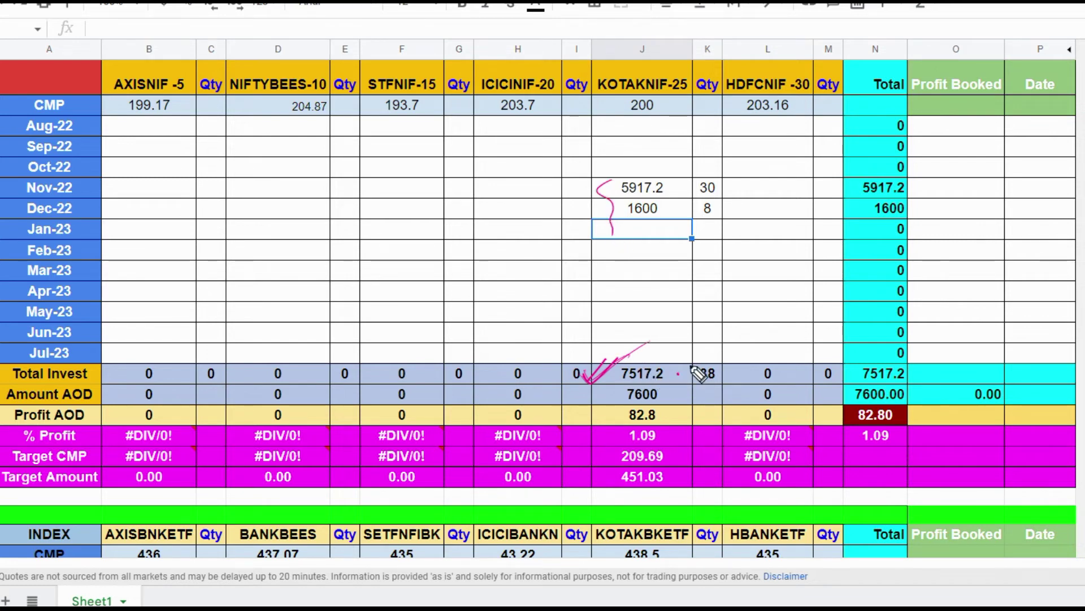
mouse_move(729, 195)
left_mouse_down()
mouse_move(697, 213)
mouse_move(724, 176)
left_mouse_up()
mouse_move(715, 358)
left_mouse_down()
mouse_move(715, 380)
mouse_move(726, 350)
left_mouse_up()
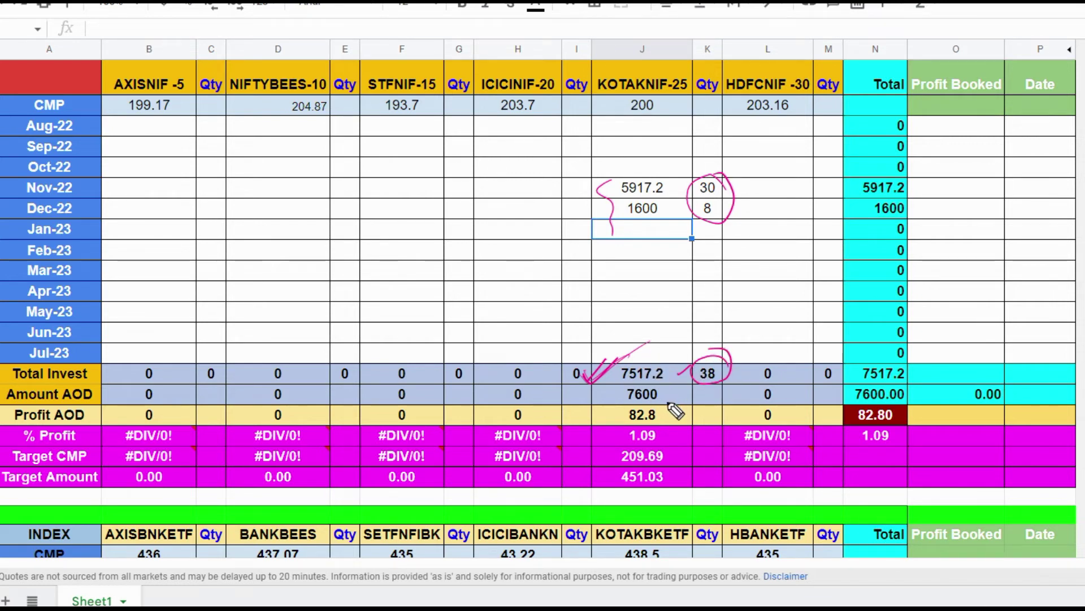
- Tick KOTAKNIF's Amount AOD, Profit AOD and % Profit, mark its following month cells, and clear the annotations
left_click_drag(666, 397, 696, 390)
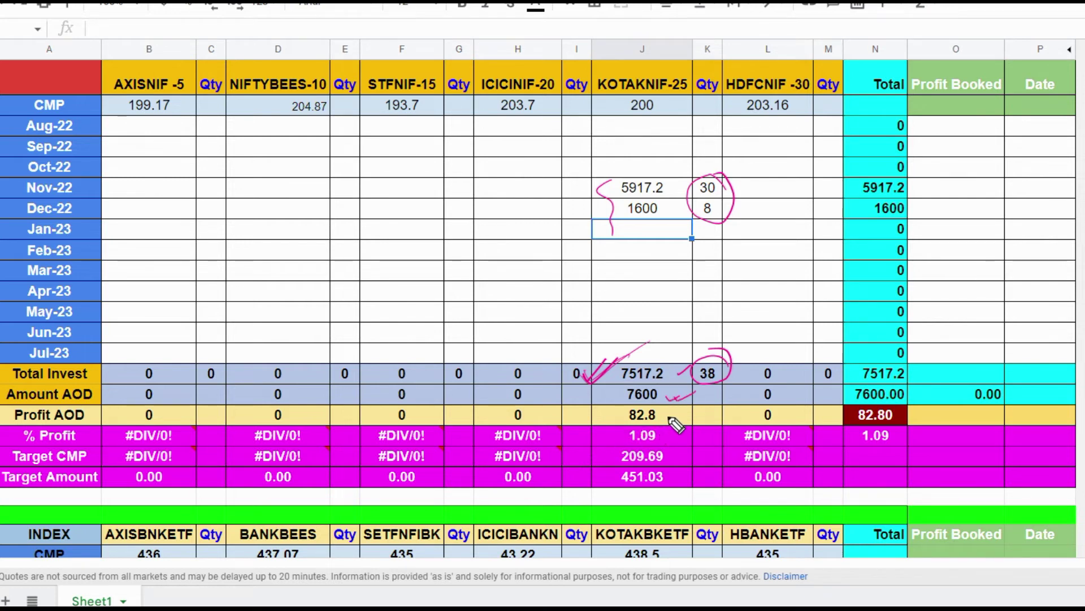
left_click_drag(667, 414, 676, 416)
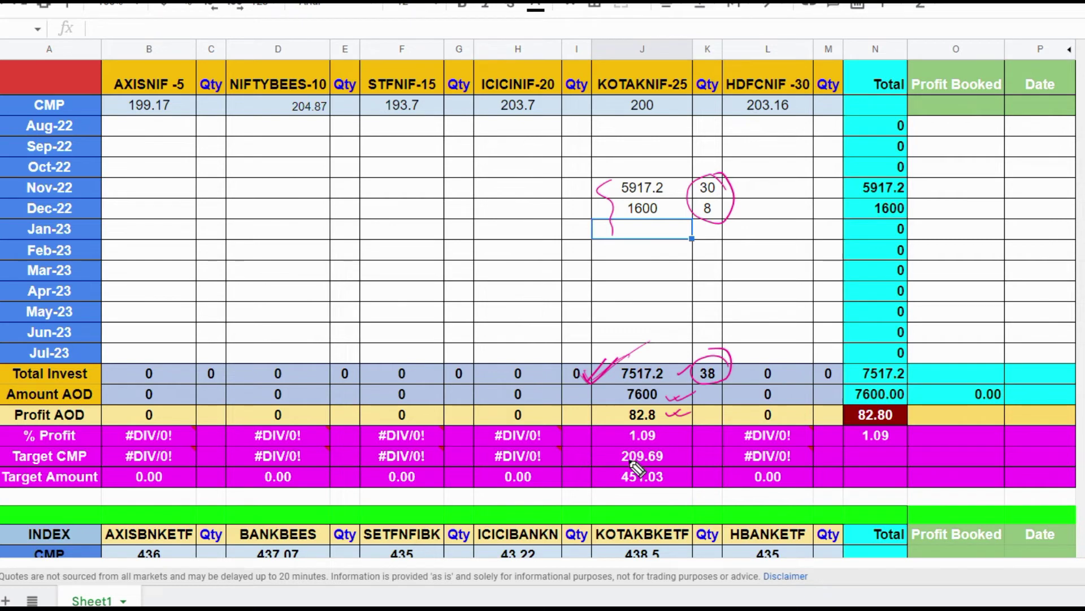
left_click_drag(670, 433, 685, 428)
left_click_drag(620, 239, 625, 278)
left_click(622, 304)
mouse_move(622, 434)
left_mouse_down()
mouse_move(590, 432)
mouse_move(602, 445)
mouse_move(612, 432)
mouse_move(603, 443)
mouse_move(696, 421)
left_mouse_up()
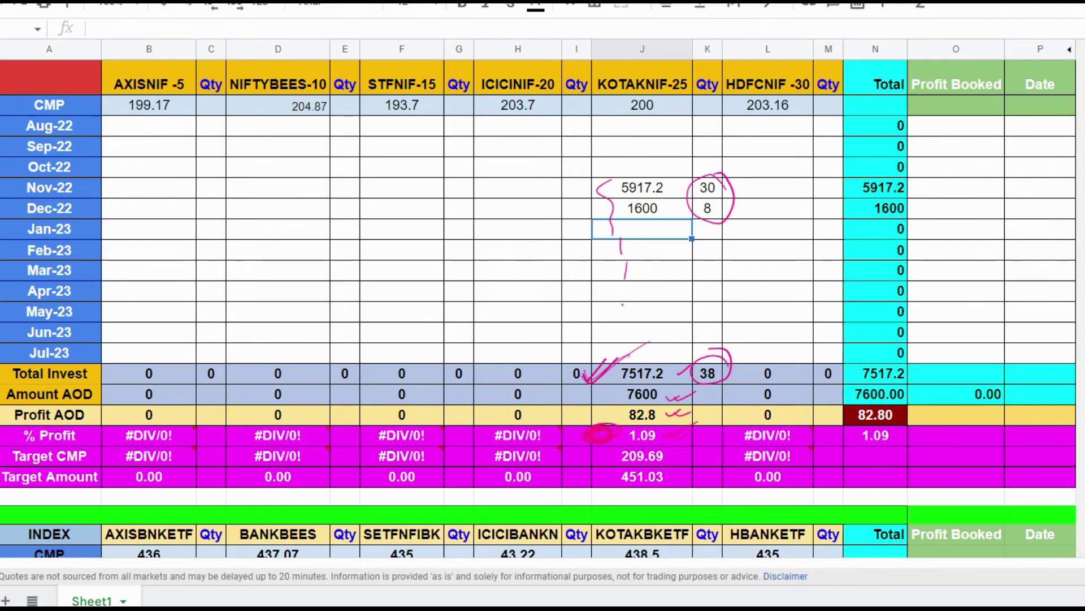
key("Escape")
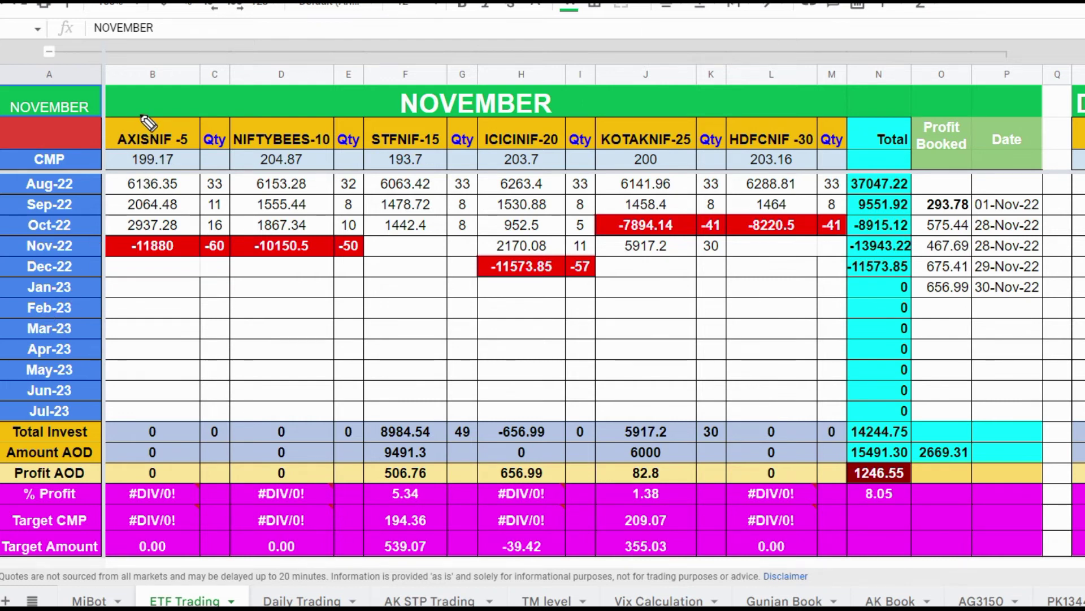
- On the ETF Trading sheet, tick Aug-22 and the red sale entries of AXISNIF, NIFTYBEES, ICICINIF, KOTAKNIF and HDFCNIF
left_click_drag(103, 187, 141, 166)
left_click_drag(104, 253, 177, 206)
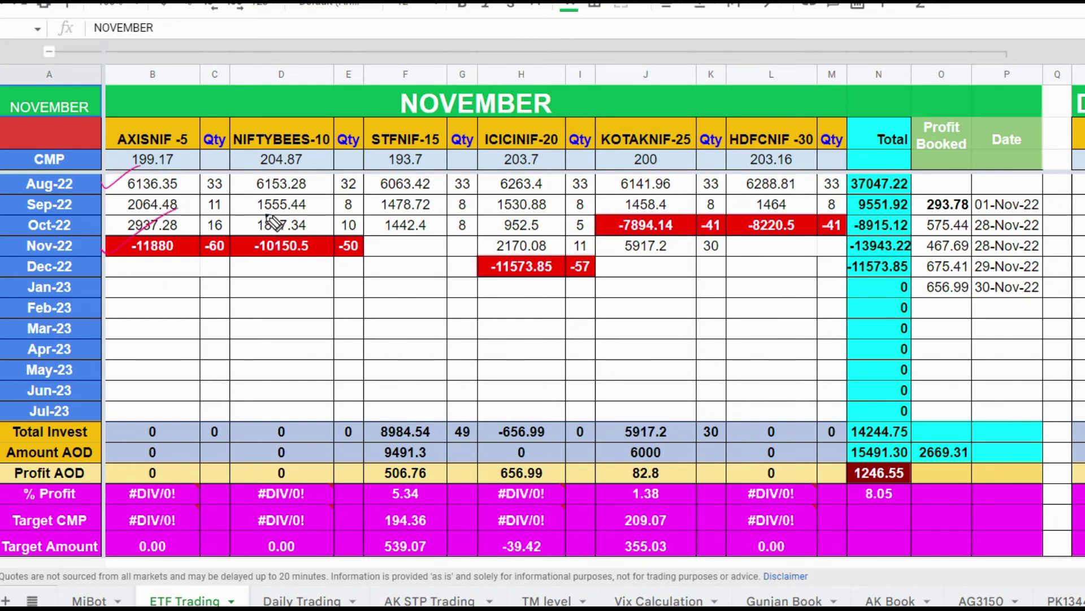
left_click_drag(238, 249, 313, 208)
mouse_move(481, 281)
left_mouse_down()
mouse_move(546, 252)
mouse_move(560, 233)
mouse_move(693, 203)
left_mouse_up()
left_click_drag(745, 234, 820, 214)
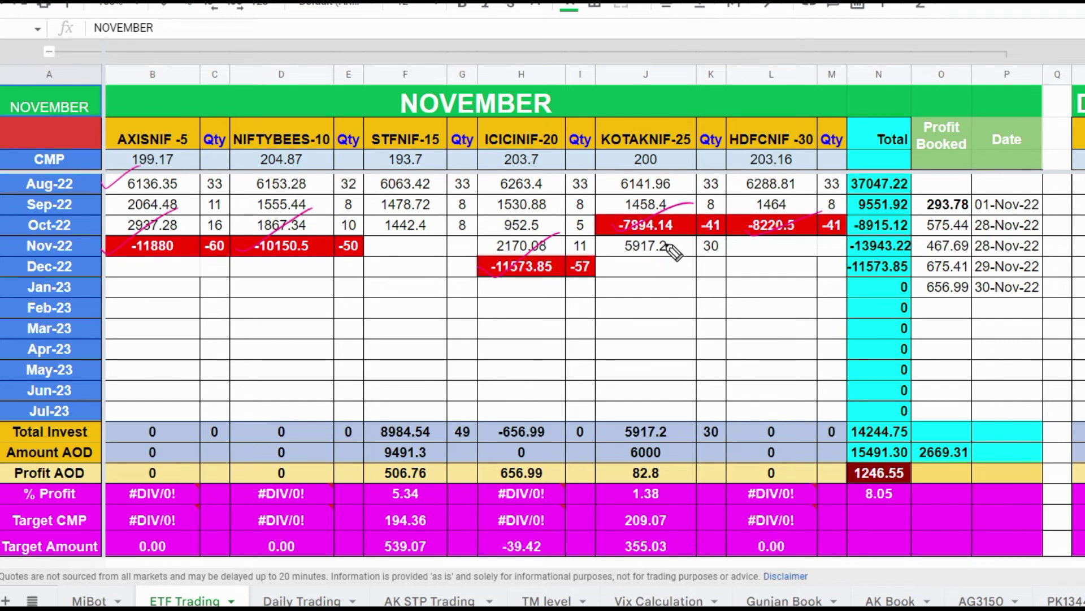
- Circle KOTAKNIF's Nov-22 amount, handwrite 6000 for HDFCNIF in Dec-22, and mark the % Profit of STFNIF and KOTAKNIF
left_click_drag(672, 239, 677, 252)
left_click_drag(611, 239, 609, 253)
left_click_drag(678, 237, 606, 251)
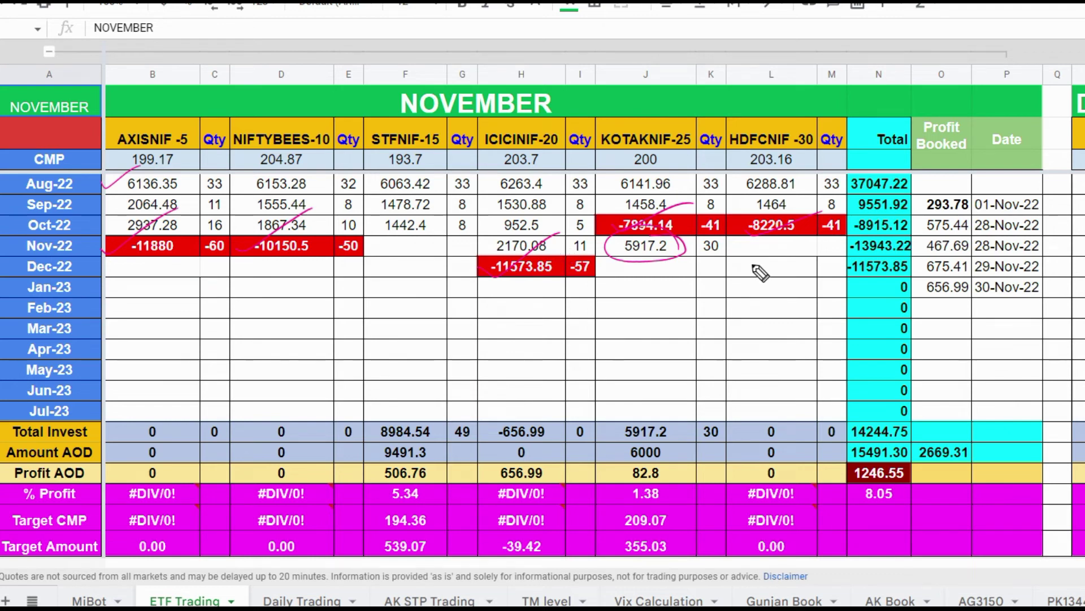
mouse_move(763, 264)
left_mouse_down()
mouse_move(758, 271)
mouse_move(803, 271)
left_mouse_up()
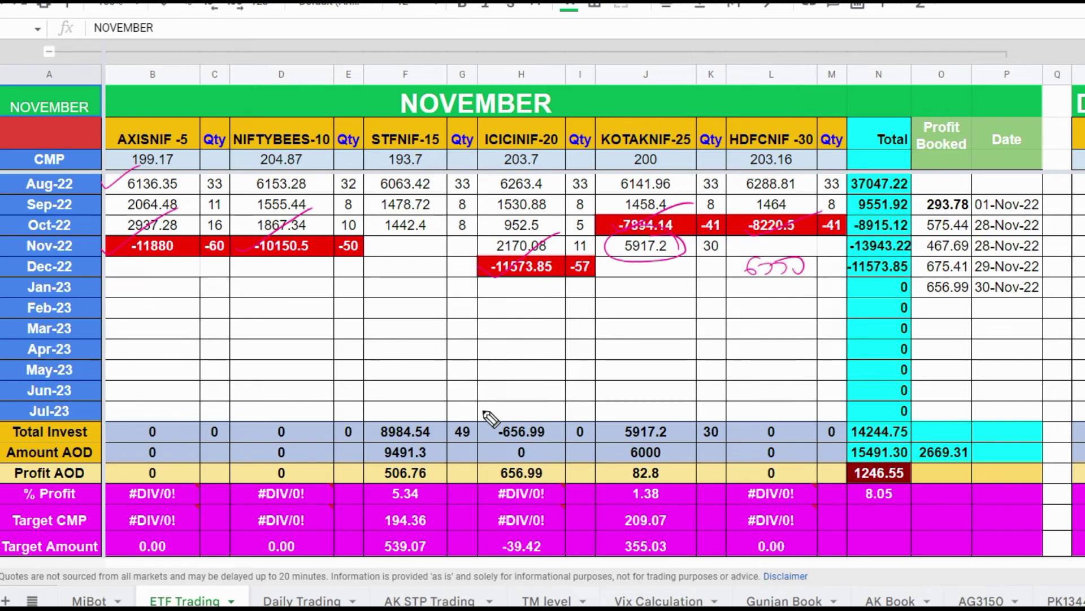
mouse_move(424, 481)
left_mouse_down()
mouse_move(383, 492)
mouse_move(390, 502)
mouse_move(376, 495)
mouse_move(459, 491)
mouse_move(413, 515)
mouse_move(370, 507)
left_mouse_up()
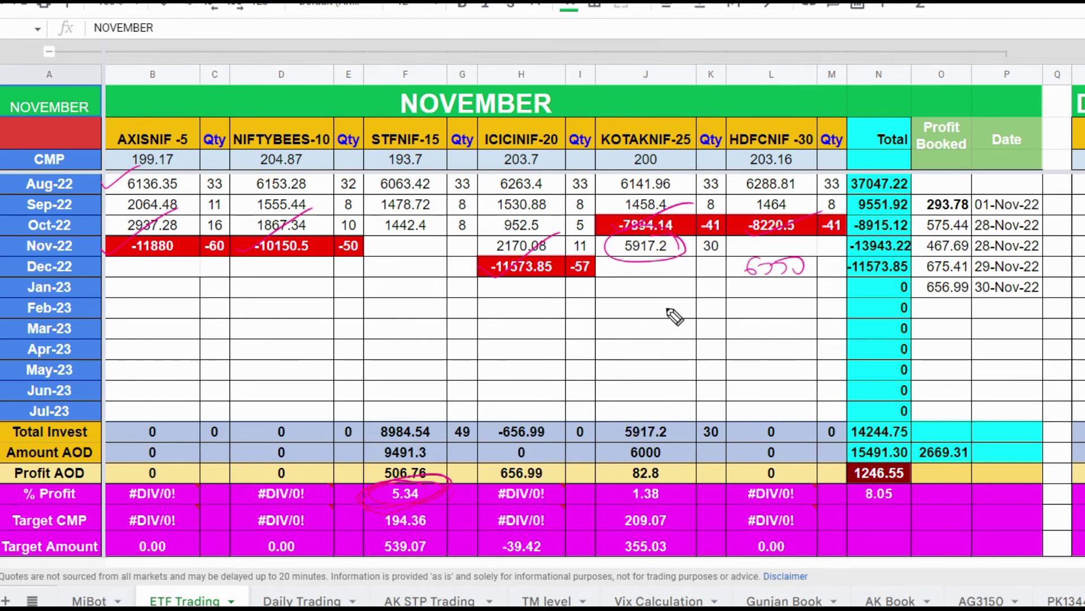
mouse_move(670, 488)
left_mouse_down()
mouse_move(684, 501)
mouse_move(696, 491)
left_mouse_up()
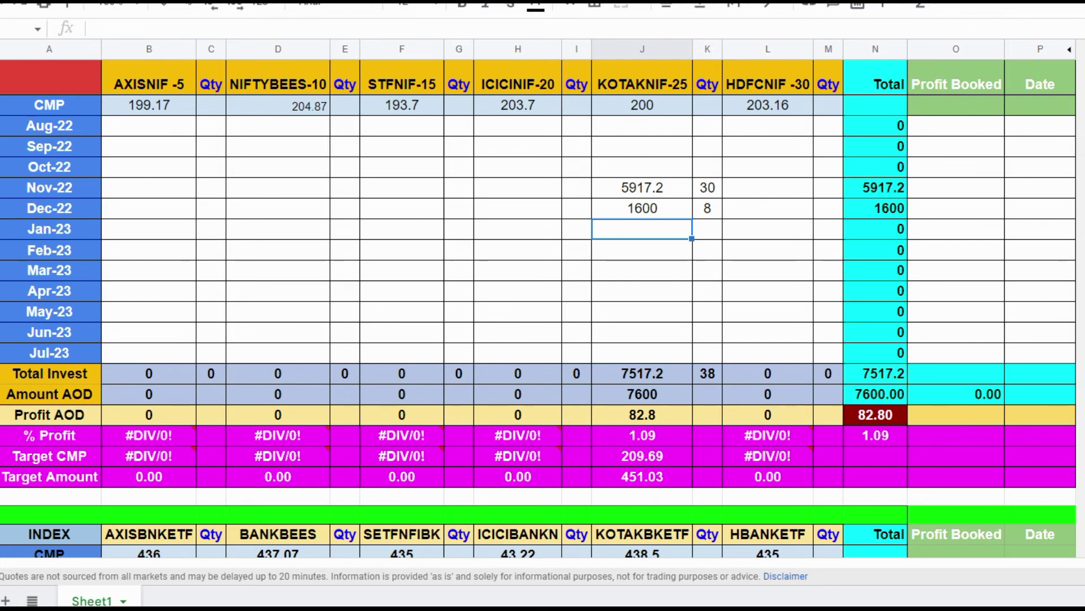
- Select KOTAKNIF's Nov-22 amount on Sheet1, handwrite 6000 for HDFCNIF in Dec-22, and tick KOTAKNIF's Dec-22 amount
left_click(642, 187)
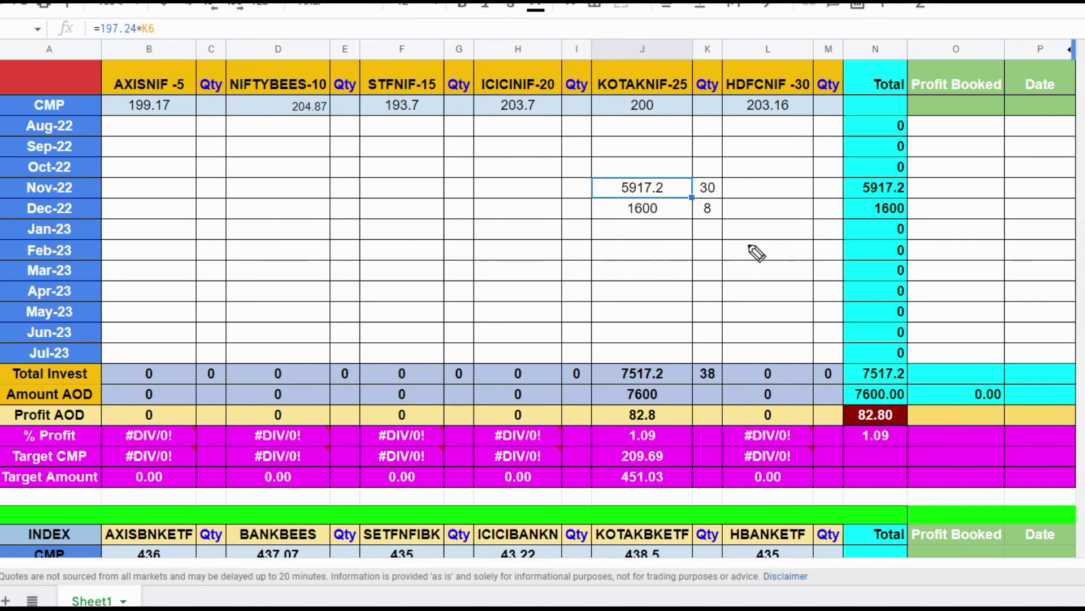
mouse_move(762, 205)
left_mouse_down()
mouse_move(745, 218)
mouse_move(798, 202)
left_mouse_up()
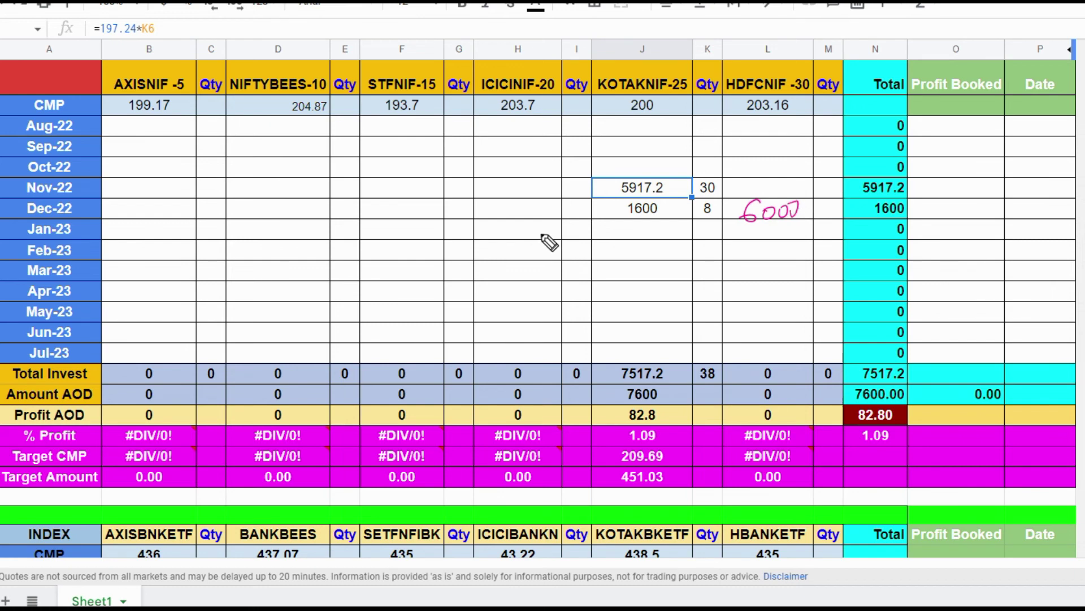
left_click_drag(607, 212, 632, 204)
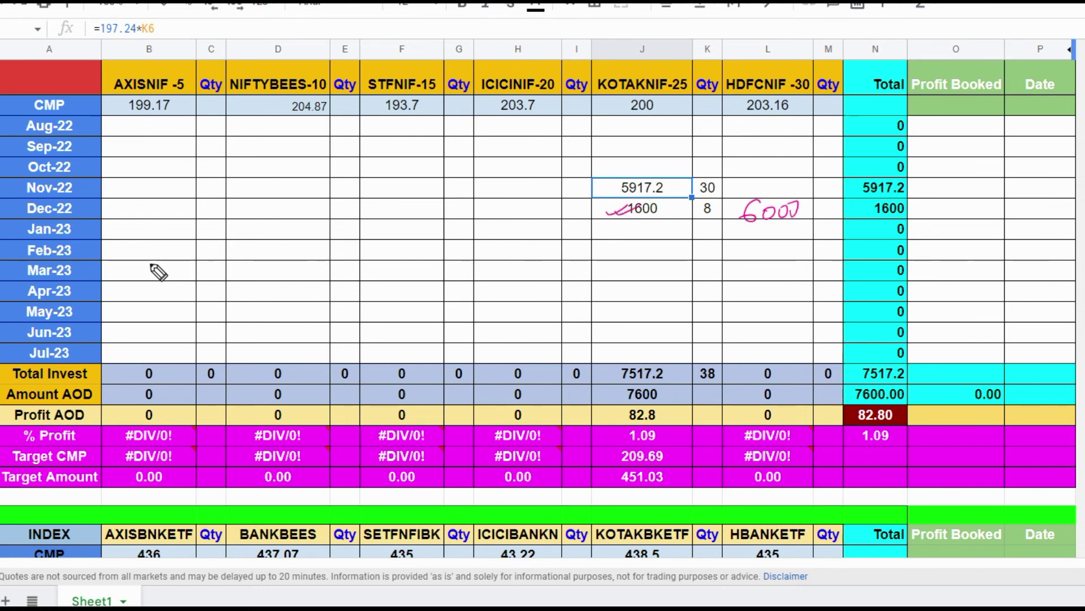
- Handwrite the Jan-23 amounts with the screen pen: 6000 for AXISNIF and 1600 each for KOTAKNIF and HDFCNIF
mouse_move(129, 220)
left_mouse_down()
mouse_move(126, 228)
mouse_move(159, 225)
left_mouse_up()
left_click(130, 244)
mouse_move(622, 220)
left_mouse_down()
mouse_move(619, 236)
mouse_move(648, 227)
left_mouse_up()
left_click_drag(667, 224, 663, 225)
mouse_move(746, 225)
left_mouse_down()
mouse_move(744, 239)
mouse_move(786, 229)
left_mouse_up()
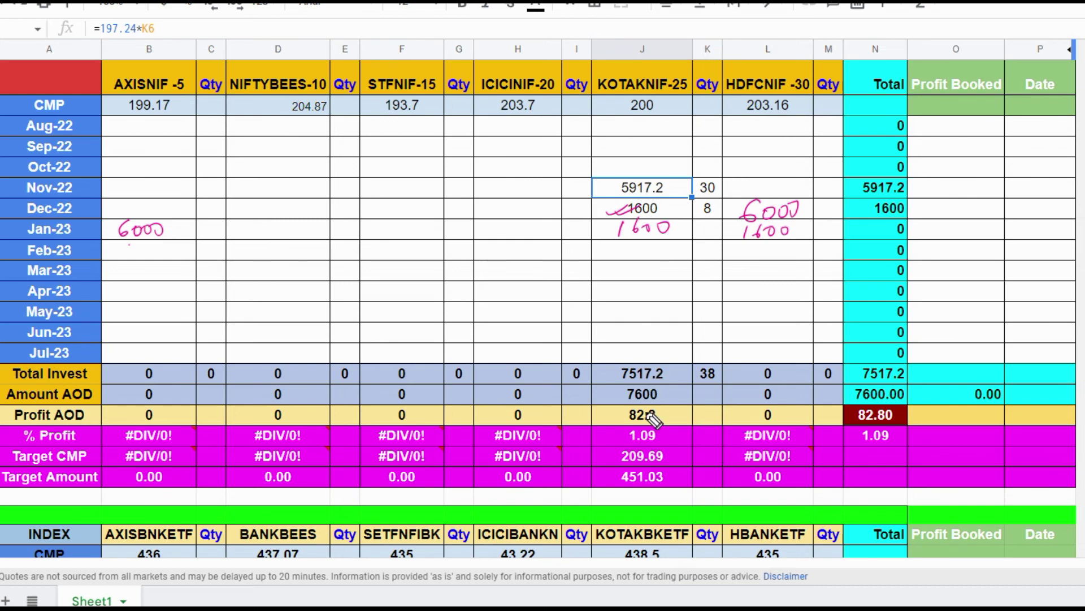
- Tick KOTAKNIF's % Profit, mark its Jan-23 amount and Feb-23 cell with lines and a star, and handwrite 6000 in Mar-23
left_click_drag(662, 439, 704, 423)
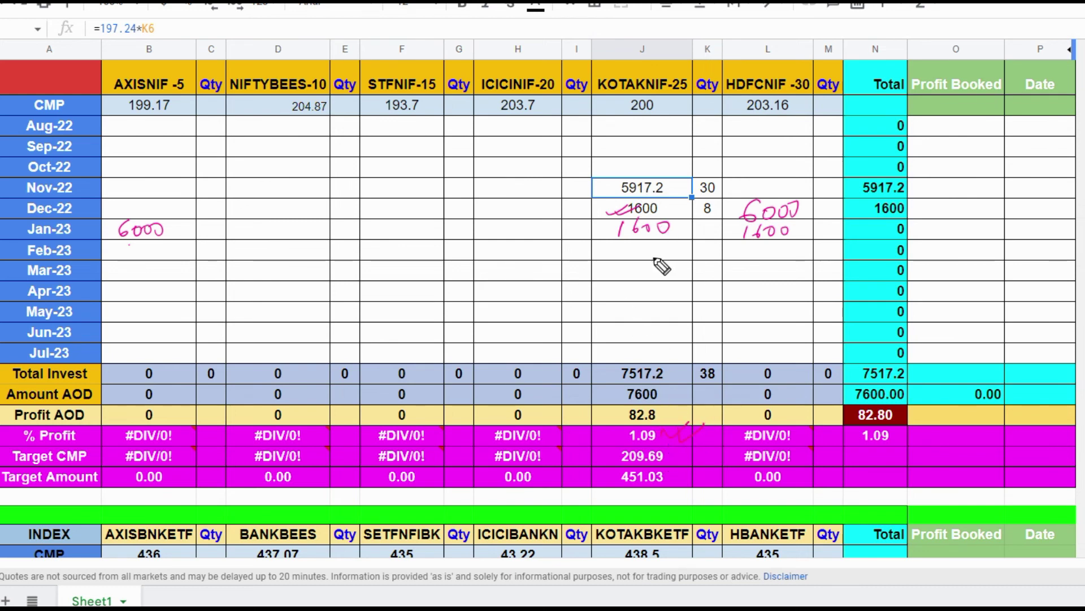
mouse_move(606, 249)
left_mouse_down()
mouse_move(654, 246)
mouse_move(654, 256)
left_mouse_up()
left_click_drag(578, 233, 568, 232)
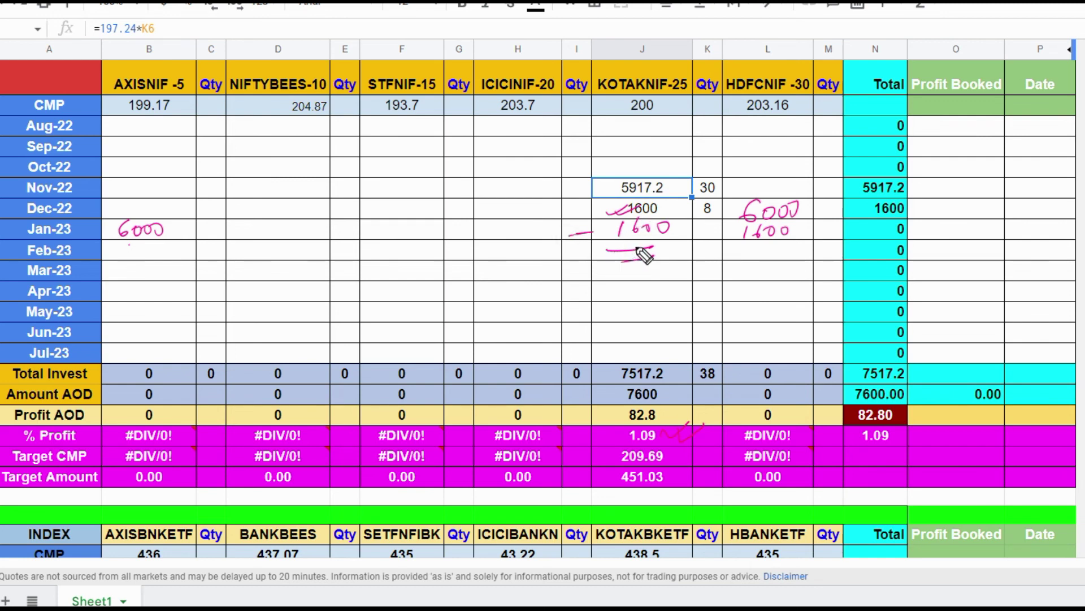
mouse_move(638, 250)
left_mouse_down()
mouse_move(647, 259)
mouse_move(634, 260)
mouse_move(650, 261)
left_mouse_up()
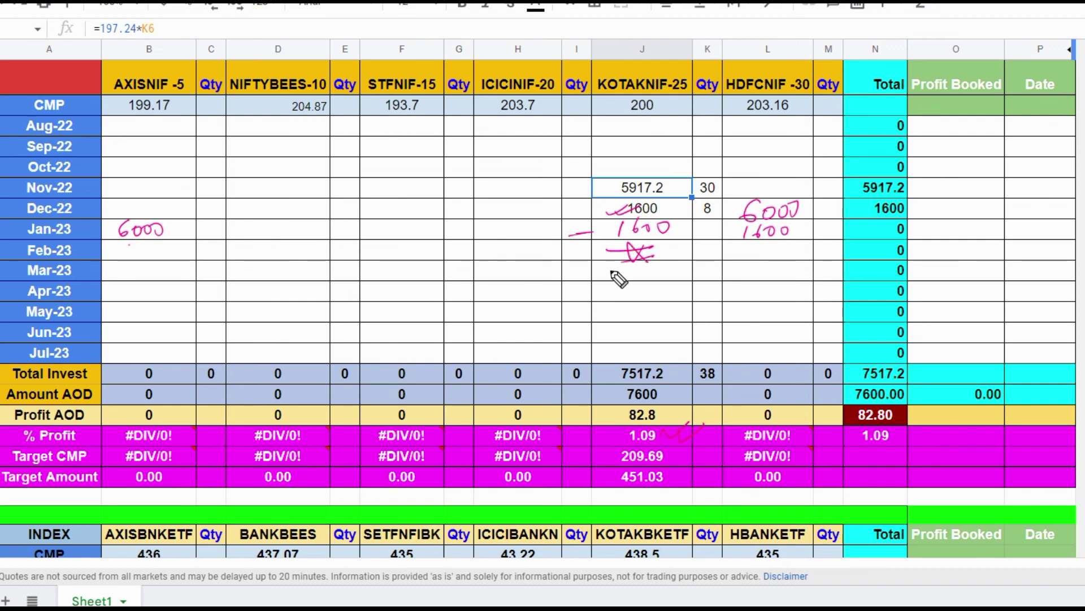
left_click_drag(608, 268, 649, 268)
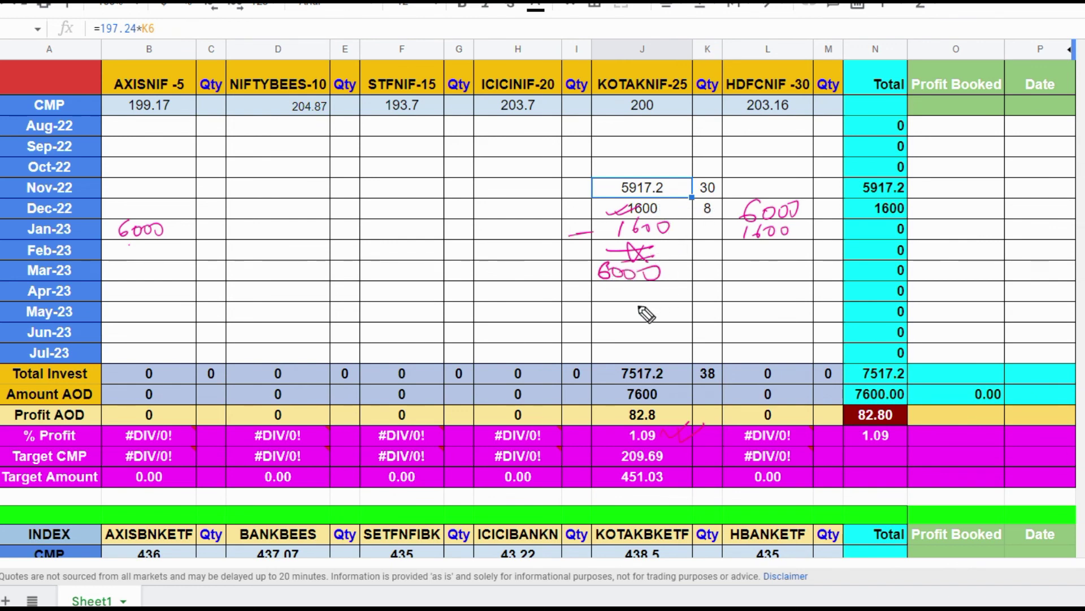
- Circle HDFCNIF's handwritten Dec-22 and Jan-23 amounts, handwrite 6000 in its Mar-23 cell, and clear all annotations
mouse_move(773, 187)
left_mouse_down()
mouse_move(788, 248)
mouse_move(788, 187)
left_mouse_up()
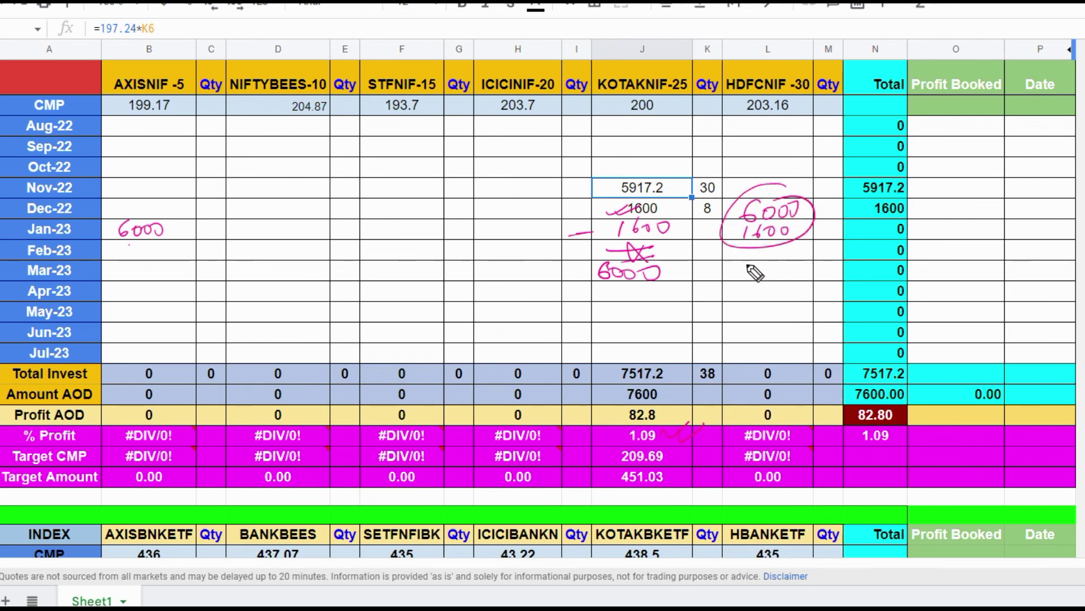
mouse_move(749, 264)
left_mouse_down()
mouse_move(743, 273)
mouse_move(772, 277)
mouse_move(798, 266)
left_mouse_up()
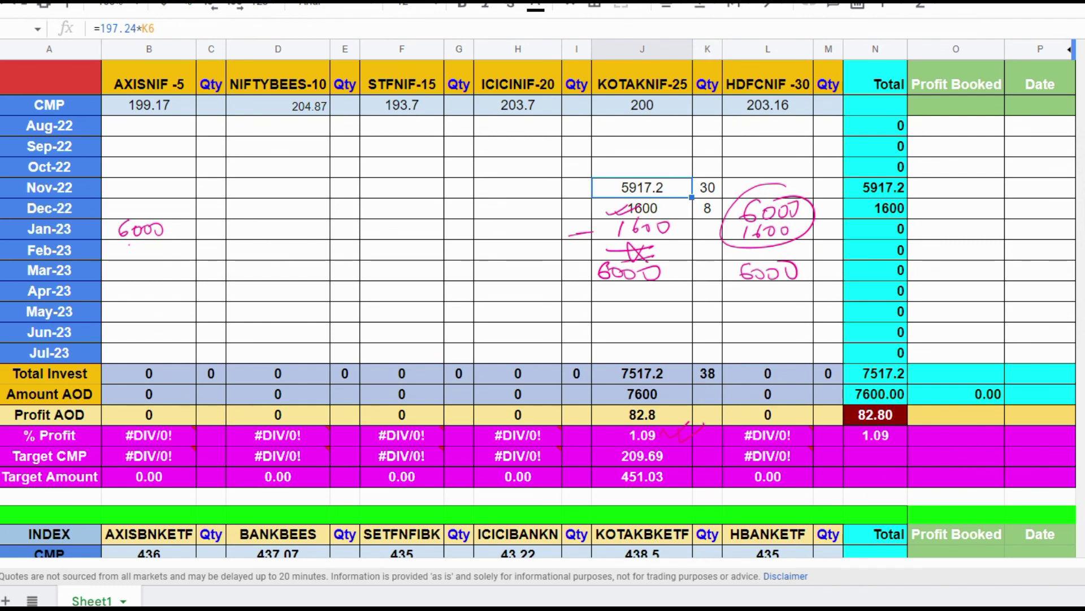
key("Escape")
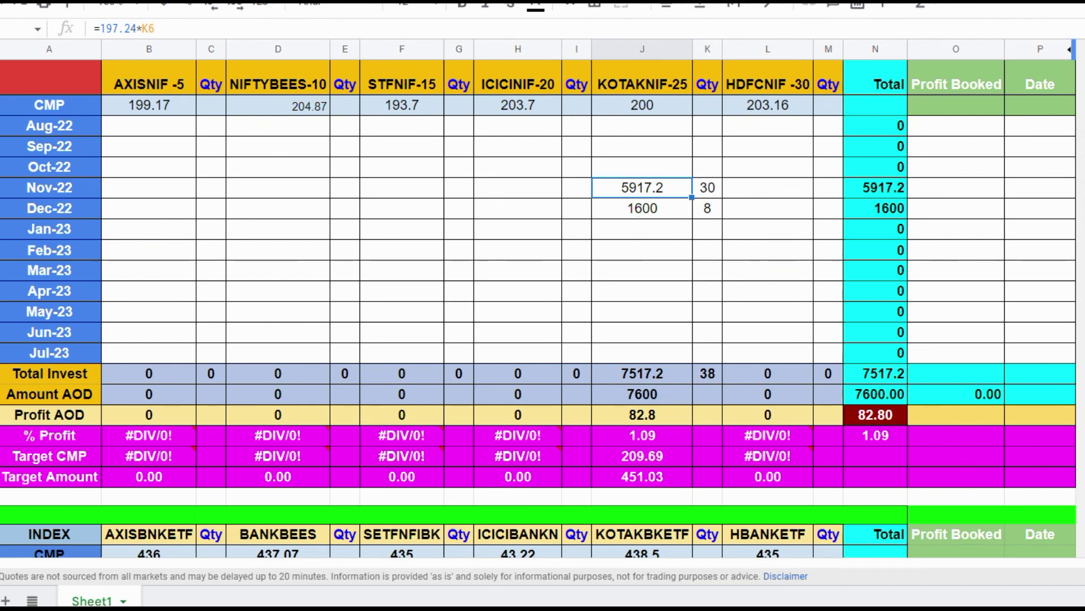
- Circle KOTAKNIF's % Profit value with the screen pen
mouse_move(670, 426)
left_mouse_down()
mouse_move(650, 419)
mouse_move(616, 434)
mouse_move(681, 456)
mouse_move(650, 420)
left_mouse_up()
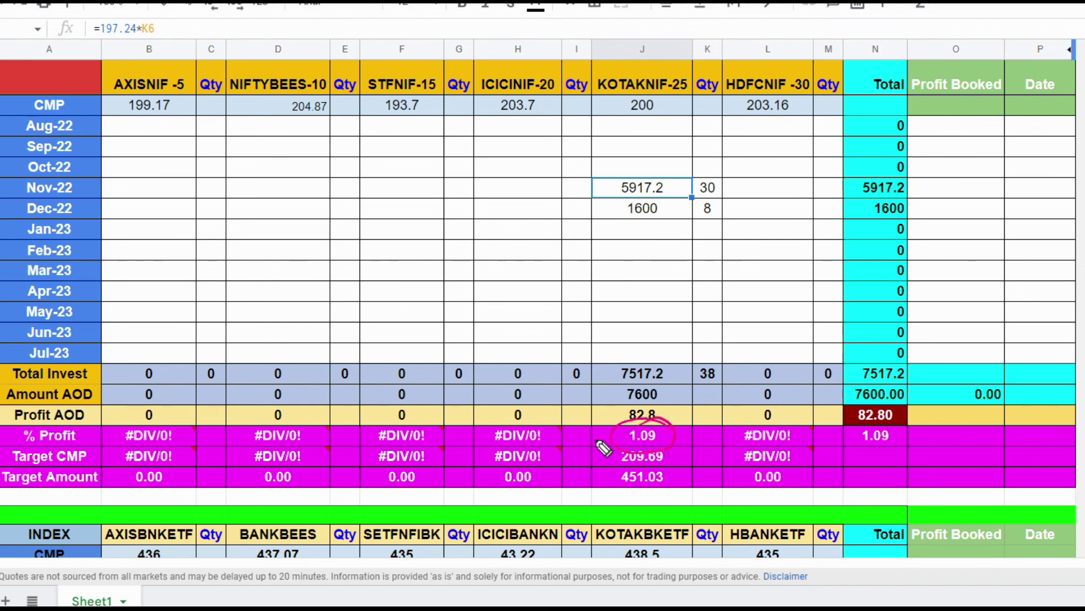